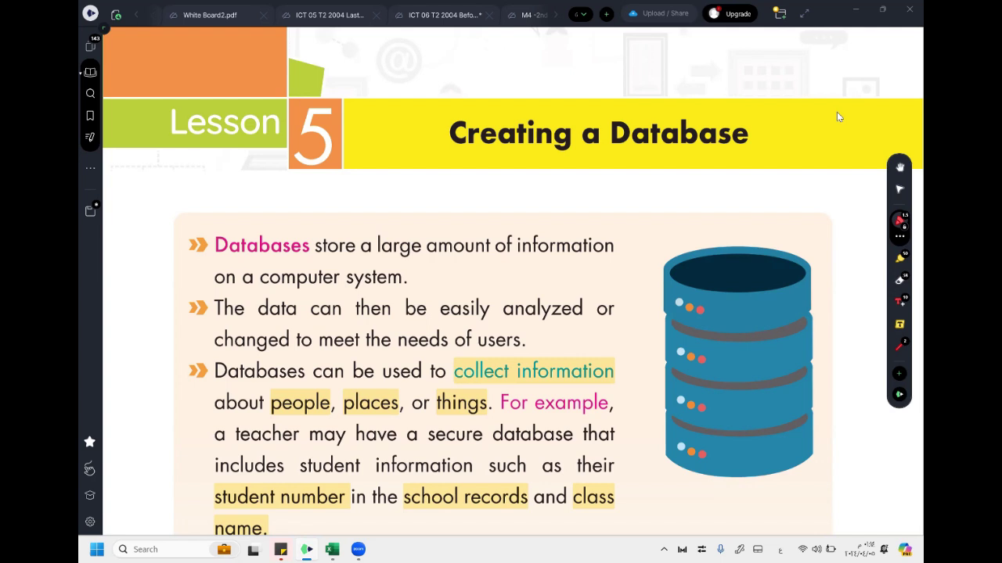
Step: Draw a red arrow at the Databases bullet and underline store, large amount, analyzed, changed, users
drag(162, 245, 187, 245)
drag(349, 258, 327, 261)
drag(379, 258, 489, 257)
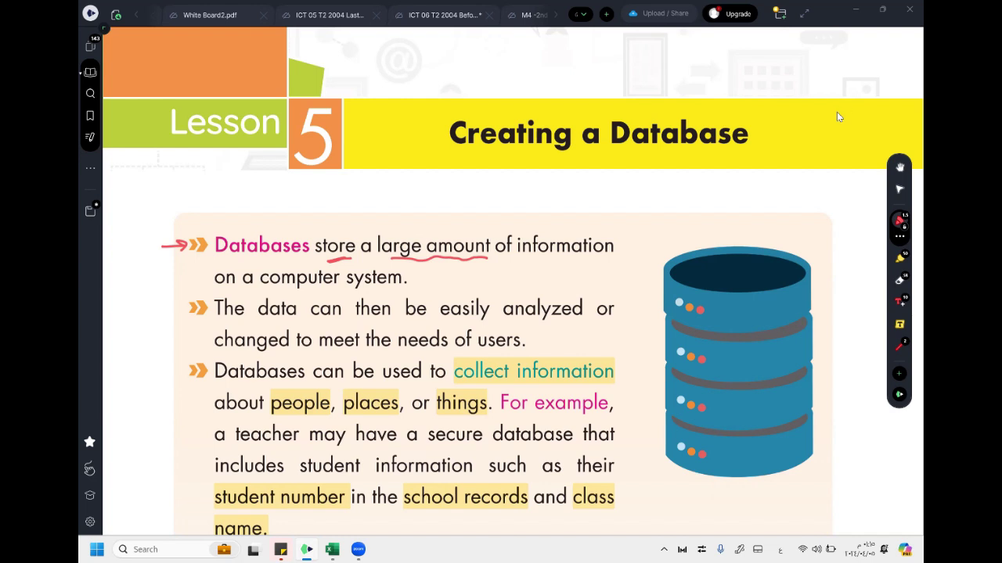
drag(540, 319, 561, 320)
drag(230, 354, 260, 350)
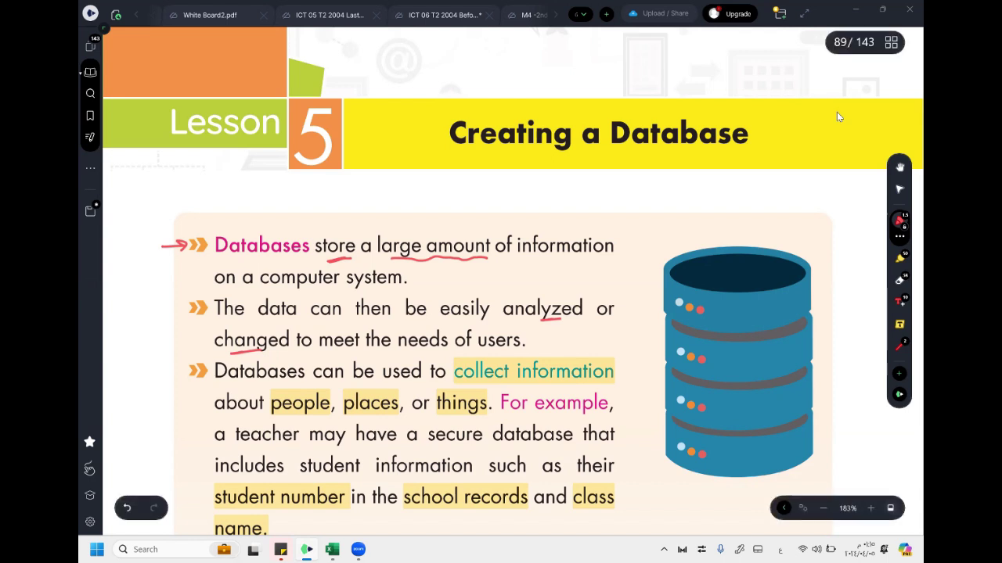
drag(507, 350, 492, 351)
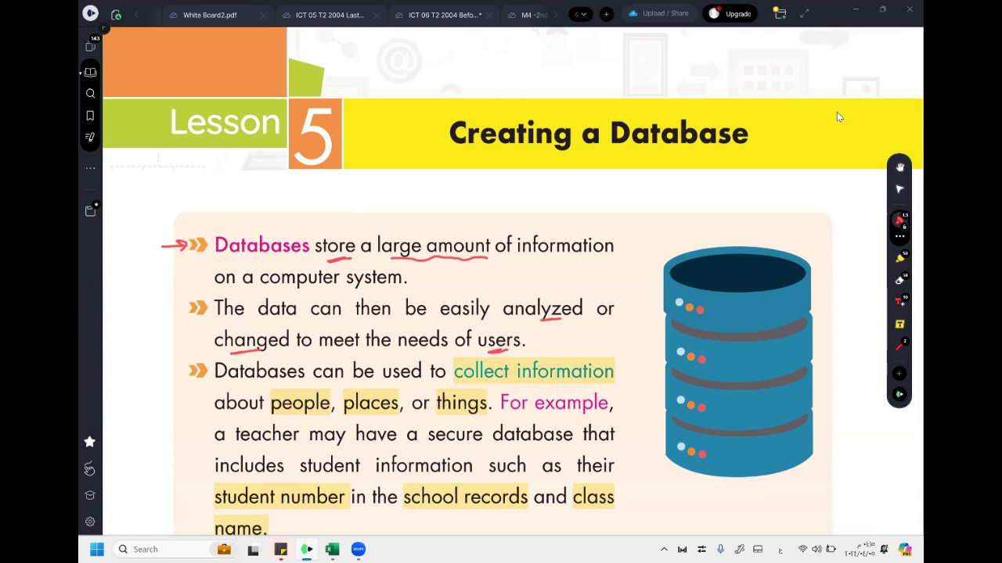
Step: Arrow the third bullet, tick people, places, things, and underline For example and database
drag(162, 379, 186, 373)
drag(292, 419, 306, 412)
drag(367, 417, 379, 415)
drag(458, 419, 472, 413)
drag(600, 415, 504, 416)
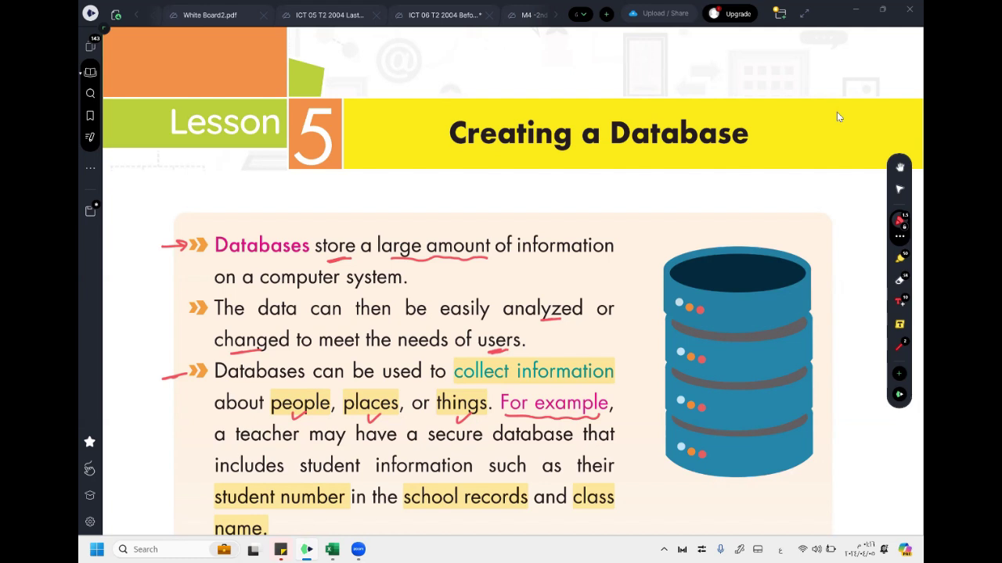
drag(515, 441, 573, 439)
Step: Arrow the business bullet and underline business, databases and employees' in red
scroll(837, 116, down, 5)
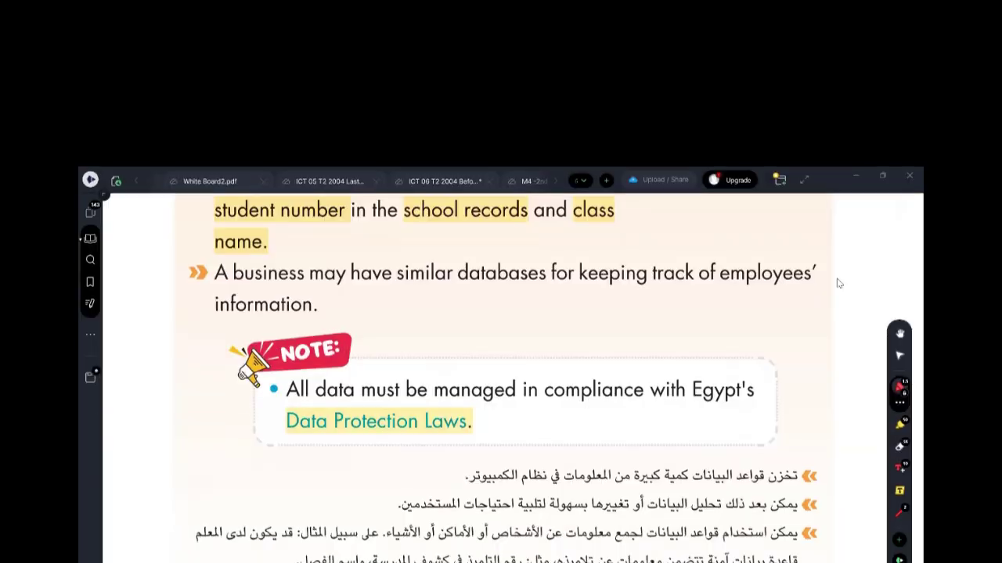
drag(142, 116, 165, 116)
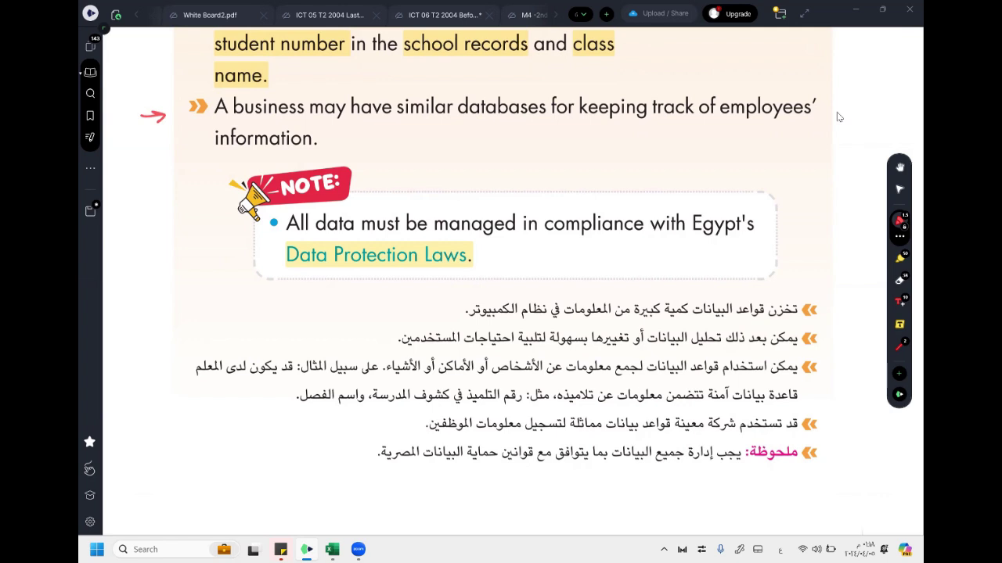
mouse_move(293, 117)
mouse_down()
mouse_move(234, 120)
mouse_move(247, 128)
mouse_up()
drag(479, 123, 521, 126)
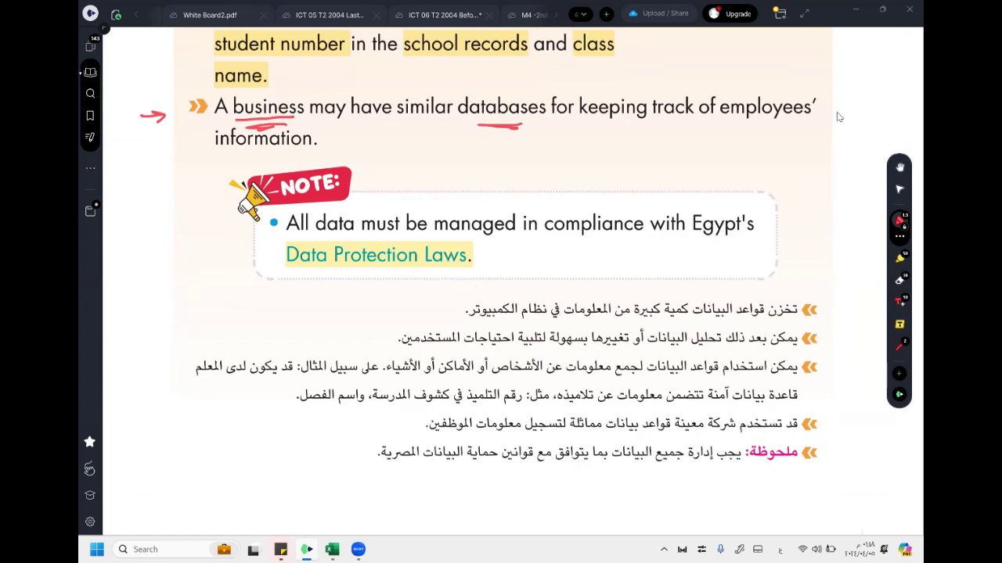
drag(725, 125, 808, 124)
Step: Underline managed and compliance in the data-protection note, then go to the next page
drag(493, 232, 435, 235)
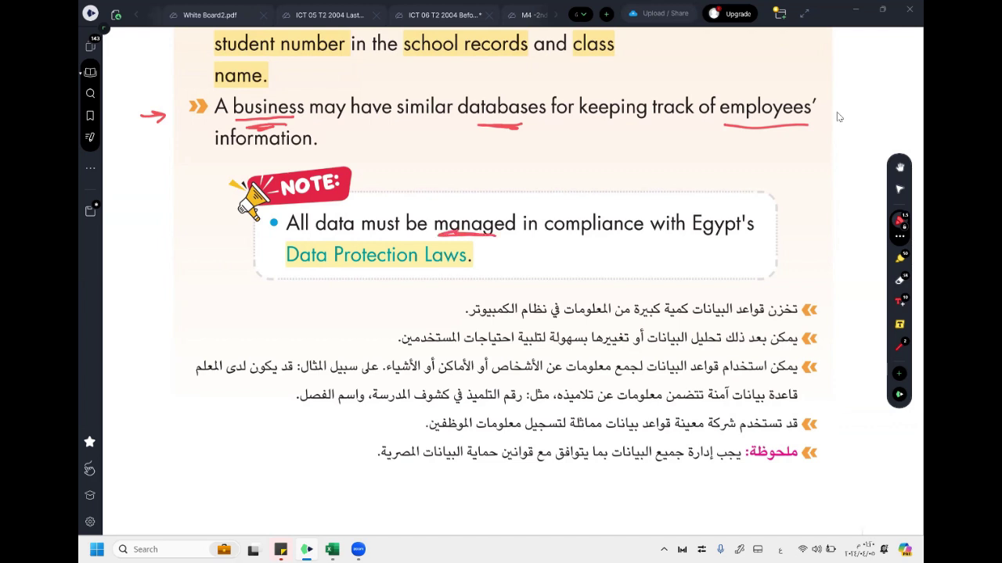
drag(576, 237, 631, 239)
key(Page_Down)
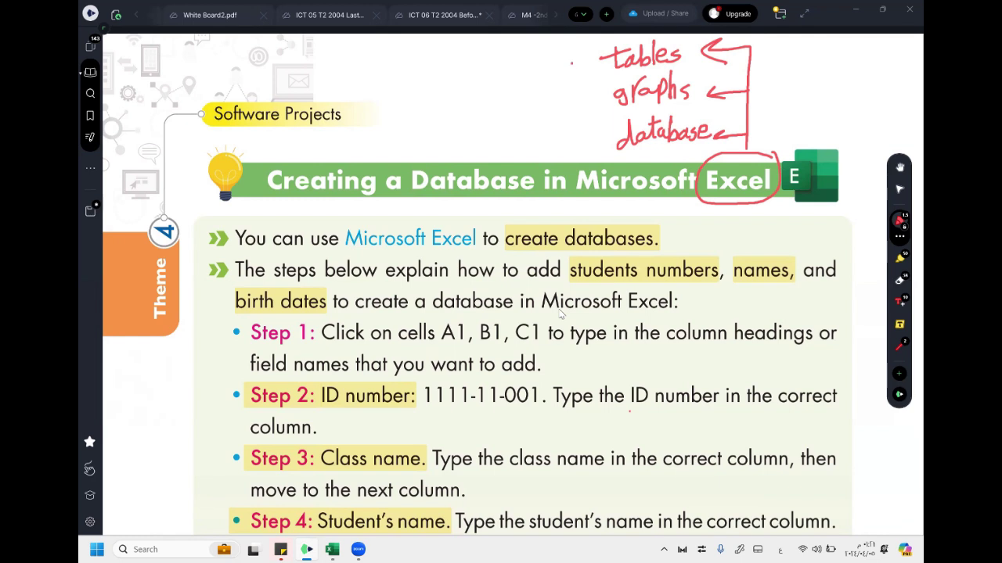
Step: Tick tables, arrow database, and bracket the handwritten tables, graphs, database list
mouse_move(572, 62)
mouse_down()
mouse_move(594, 56)
mouse_move(577, 106)
mouse_move(595, 86)
mouse_up()
mouse_move(557, 144)
mouse_down()
mouse_move(603, 135)
mouse_move(592, 146)
mouse_up()
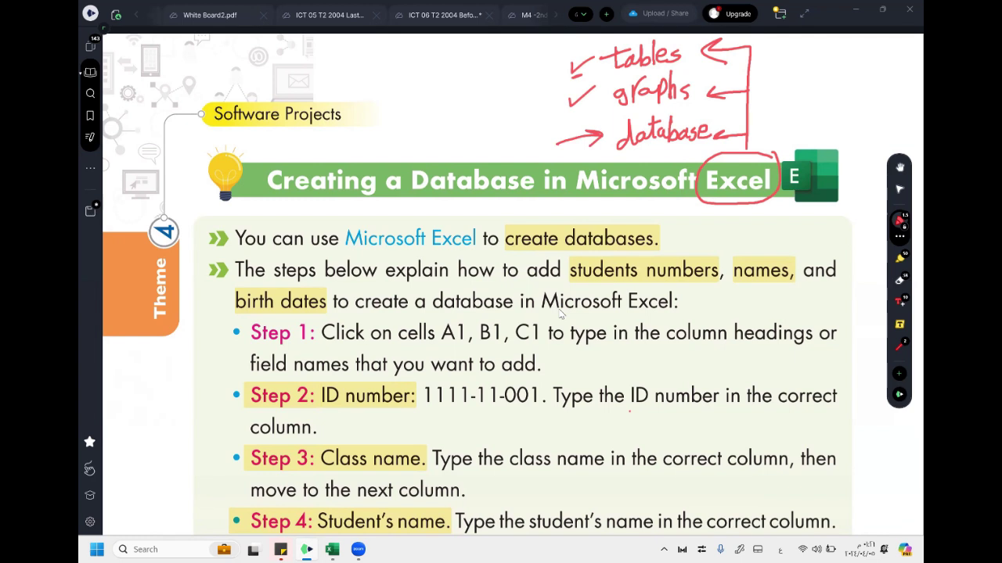
mouse_move(540, 57)
mouse_down()
mouse_move(531, 78)
mouse_move(546, 147)
mouse_up()
Step: Underline Microsoft, brace Steps 1–4 together, and underline students numbers
drag(406, 256, 436, 252)
drag(220, 330, 207, 517)
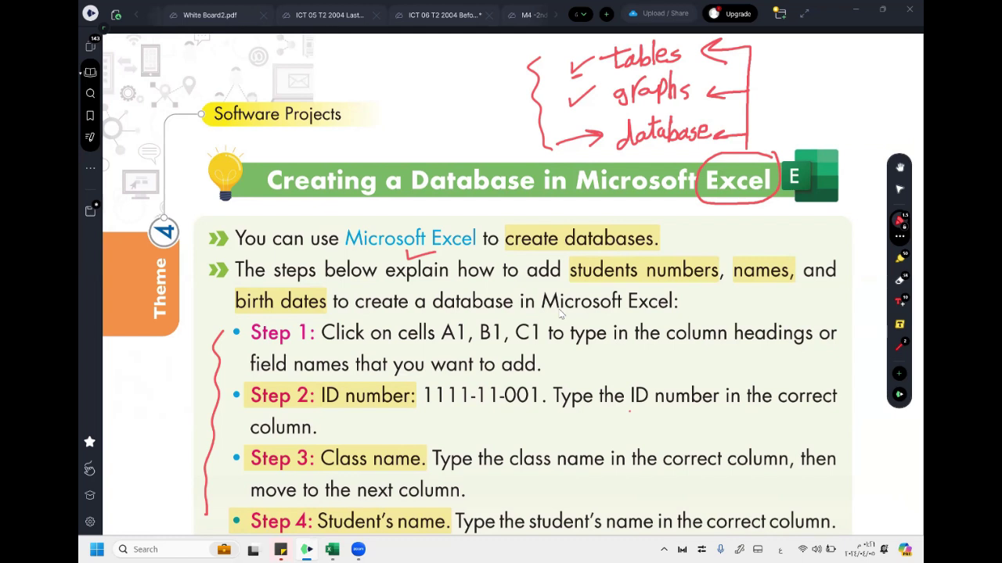
drag(686, 285, 591, 286)
Step: In Excel, enter the headings Name, Mobile, Birth date and Class across row 1
key(alt+Tab)
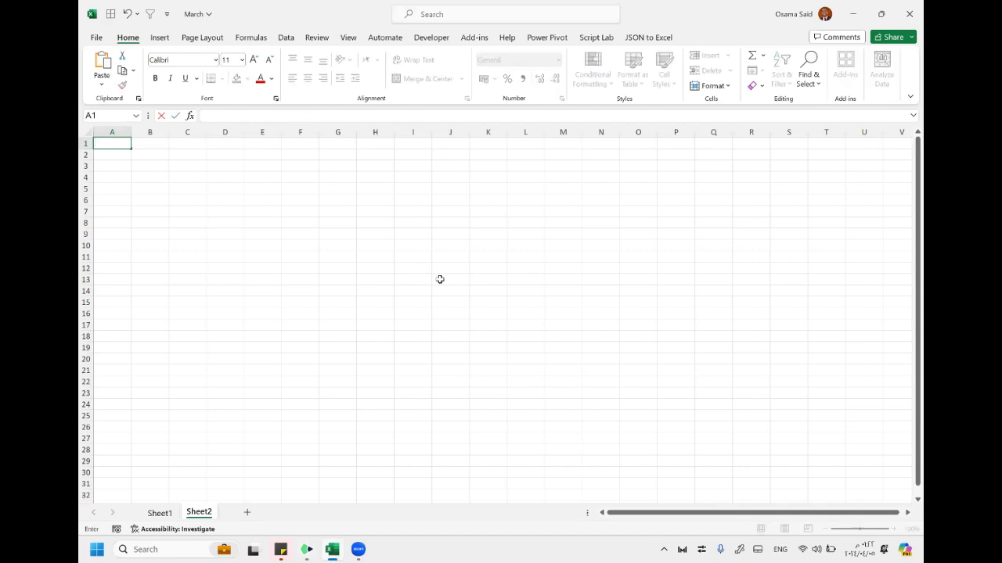
text(Na)
text(me)
click(143, 146)
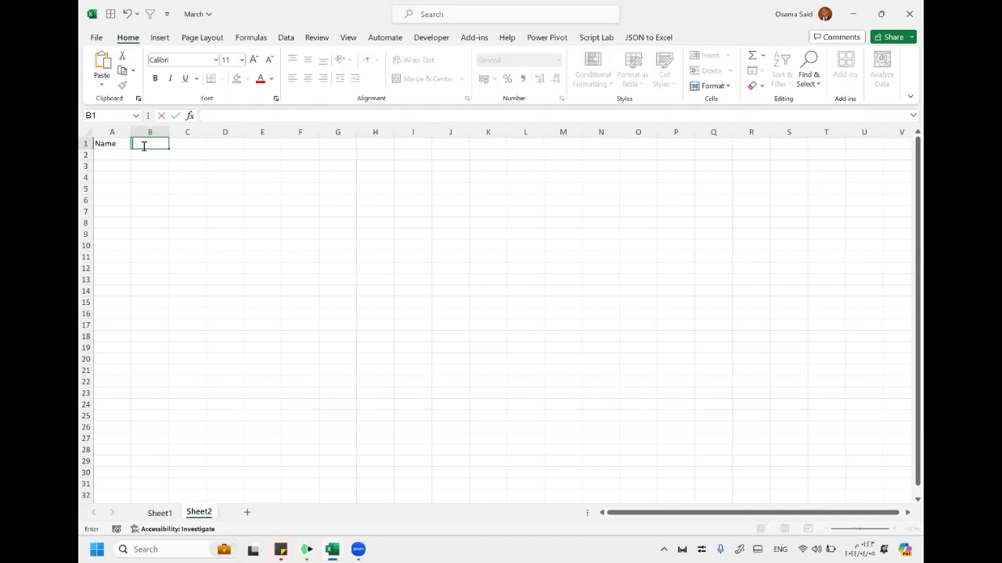
text(Mobile)
click(188, 146)
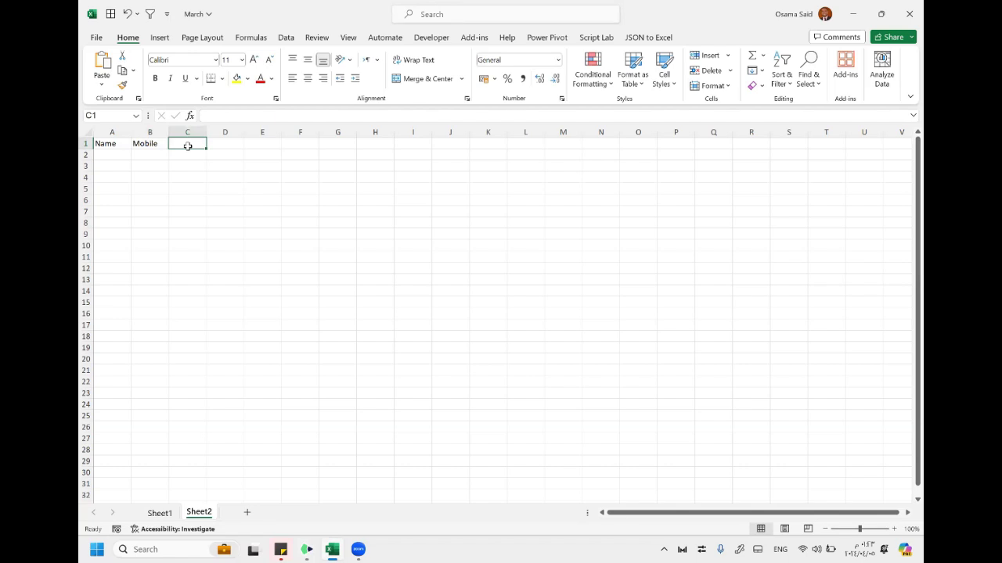
text(Birth date)
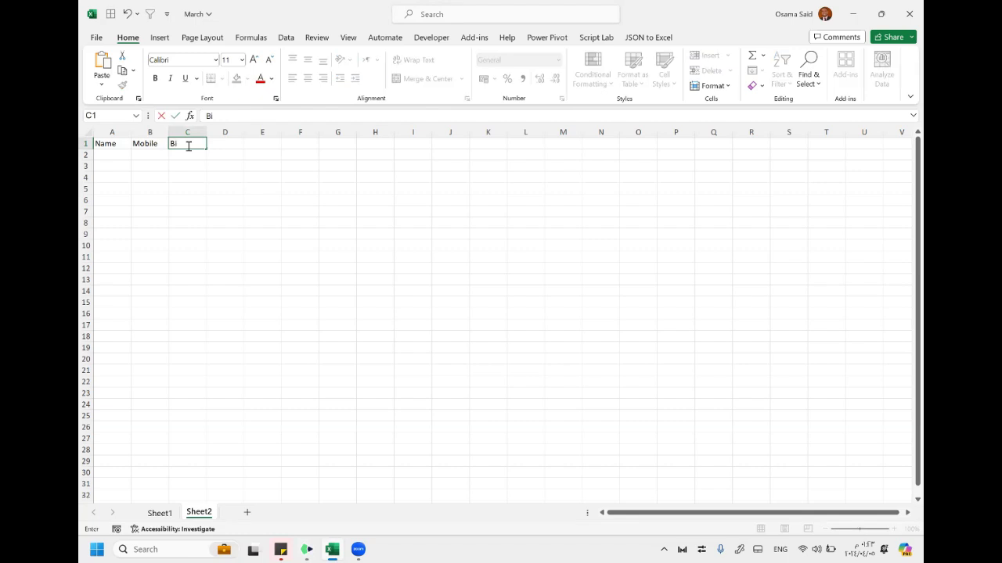
key(Tab)
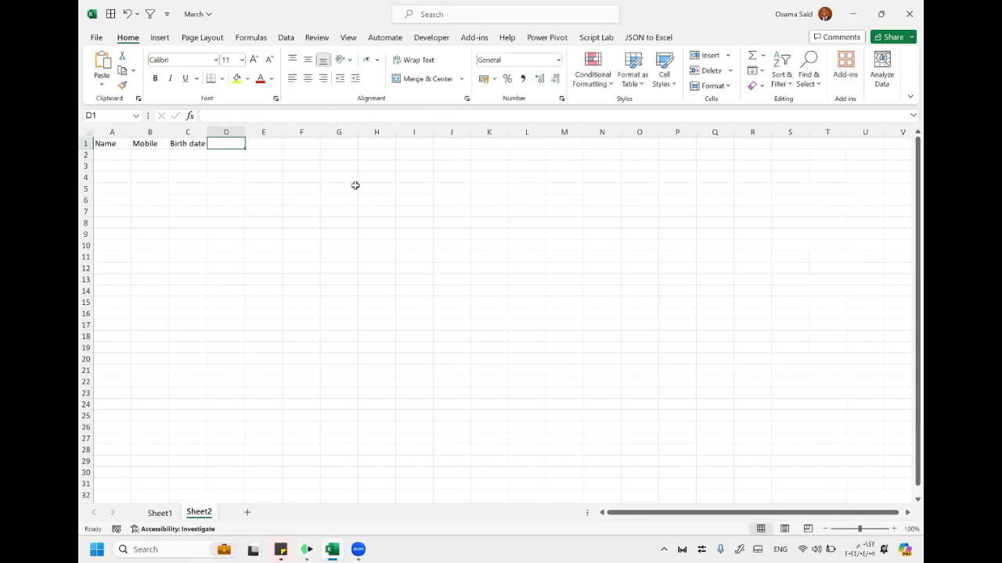
text(Class)
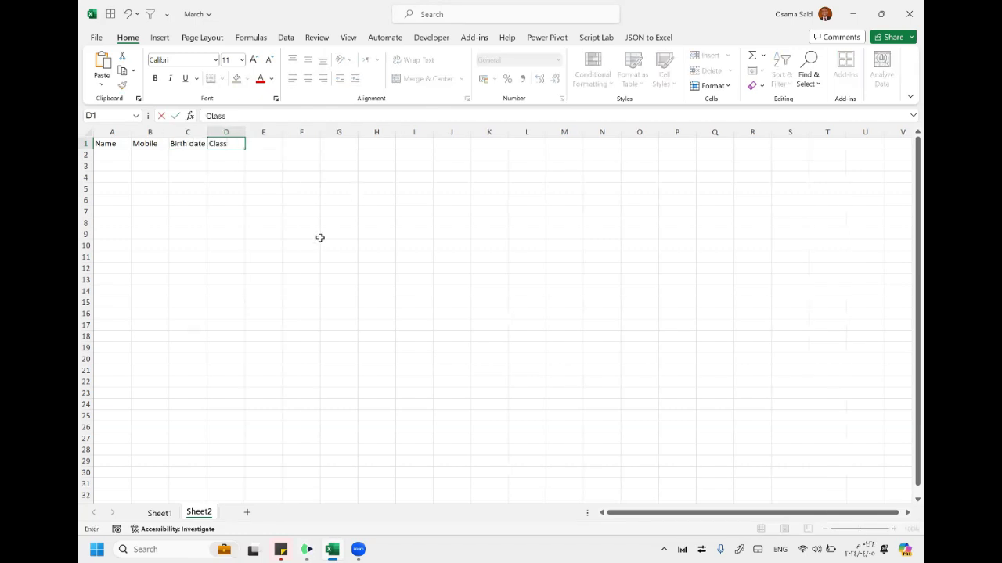
click(188, 189)
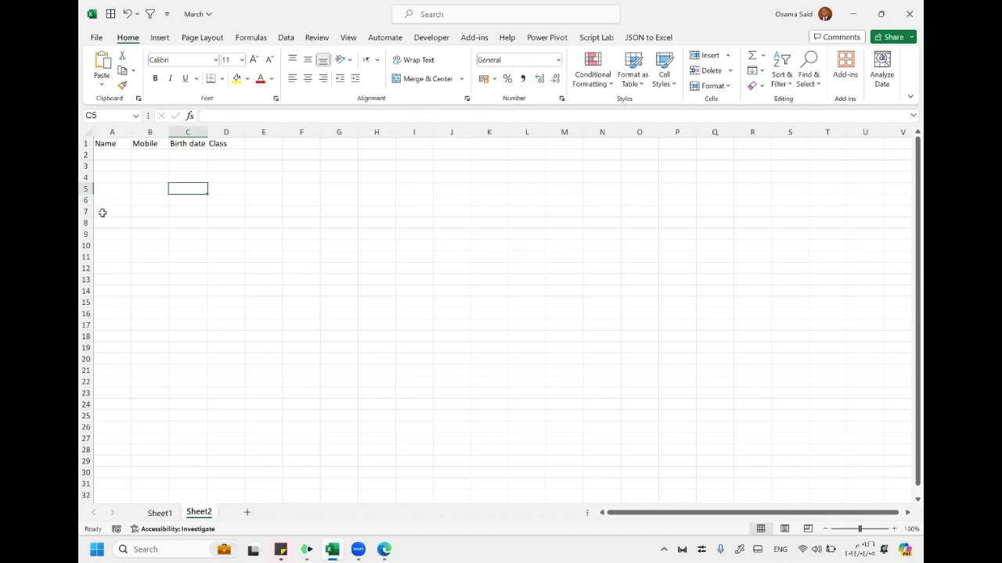
Step: Select the cells beneath each of the Name, Mobile, Birth date and Class headings
click(108, 145)
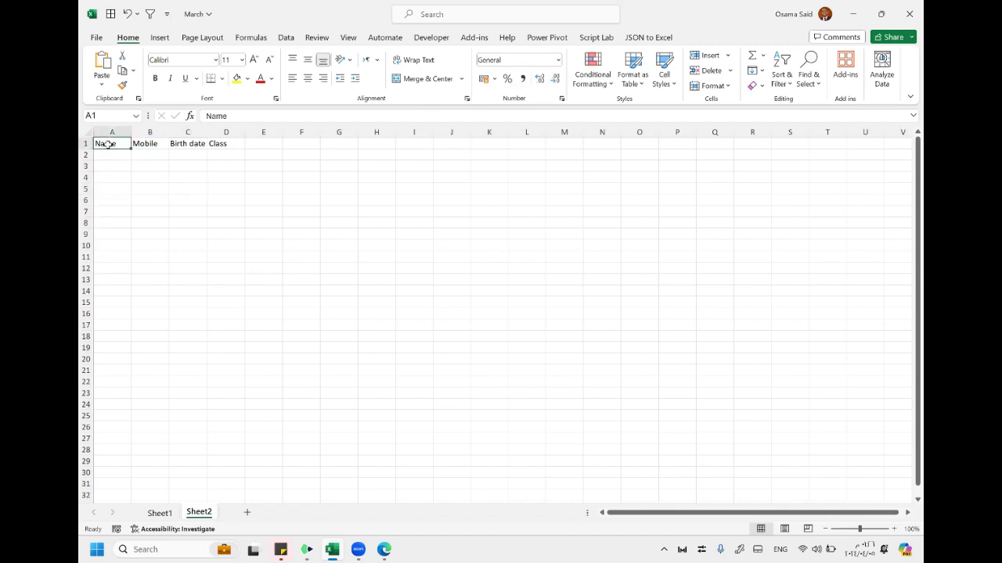
drag(102, 156, 102, 203)
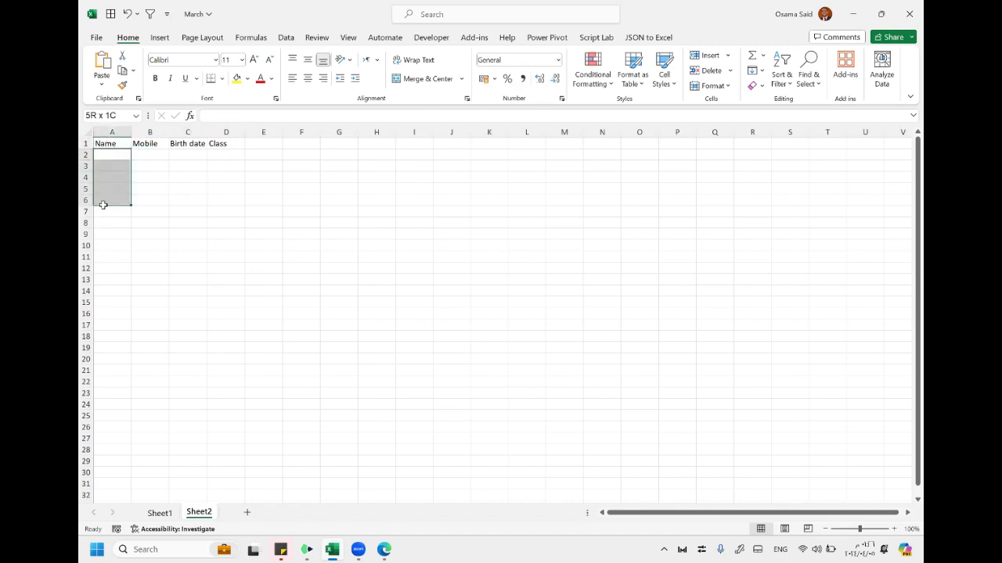
click(145, 144)
drag(146, 156, 143, 192)
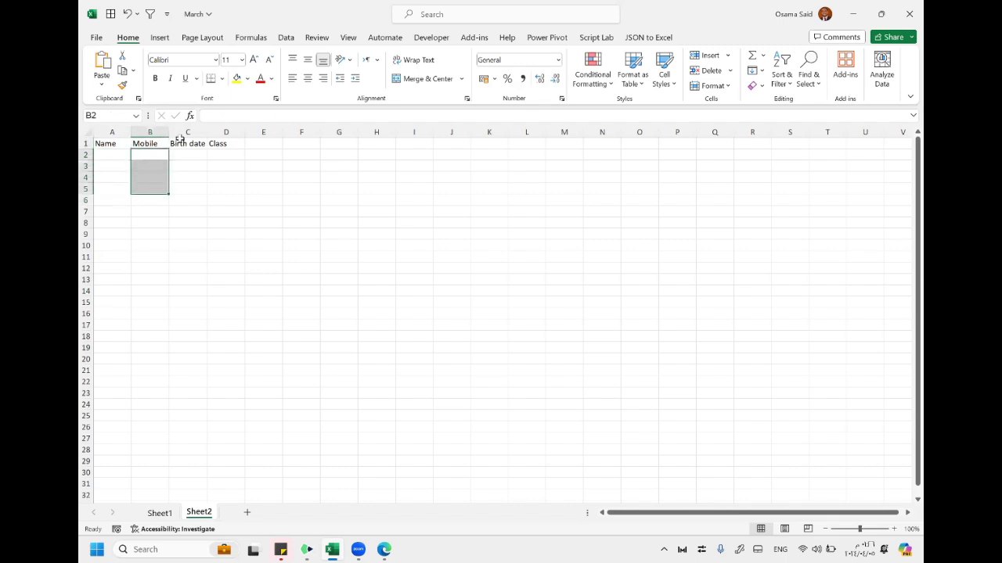
click(180, 144)
drag(184, 156, 178, 197)
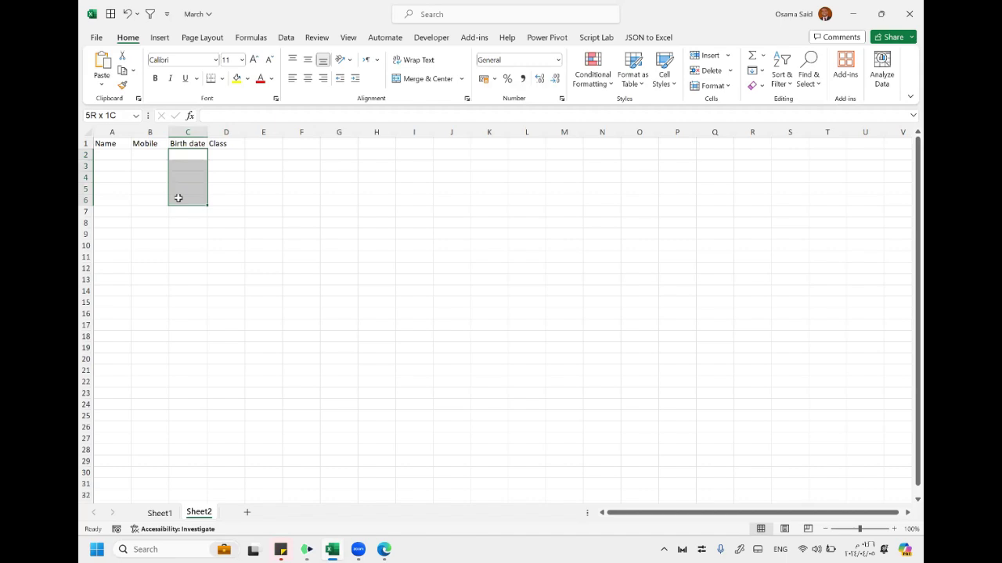
click(225, 144)
click(226, 155)
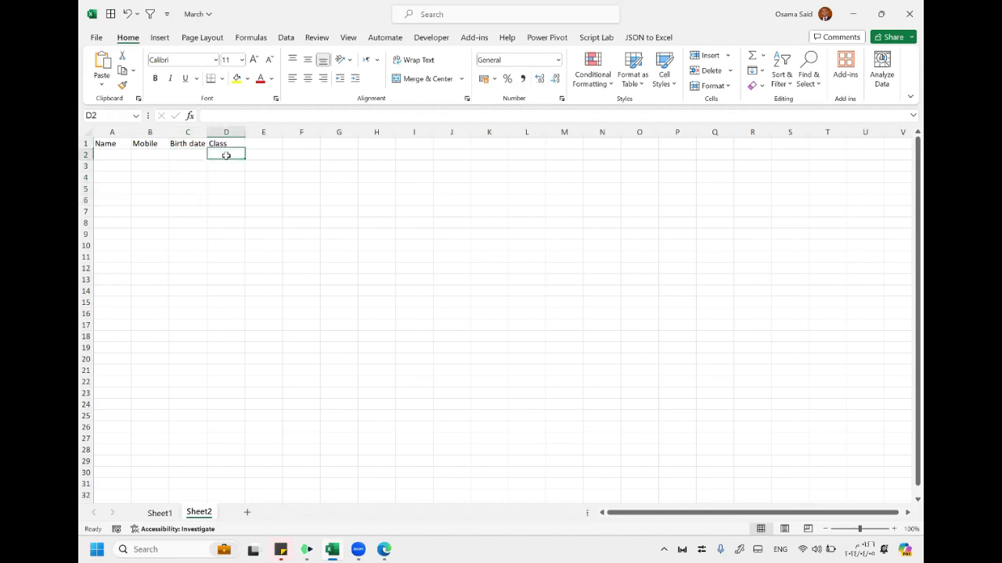
drag(225, 155, 226, 194)
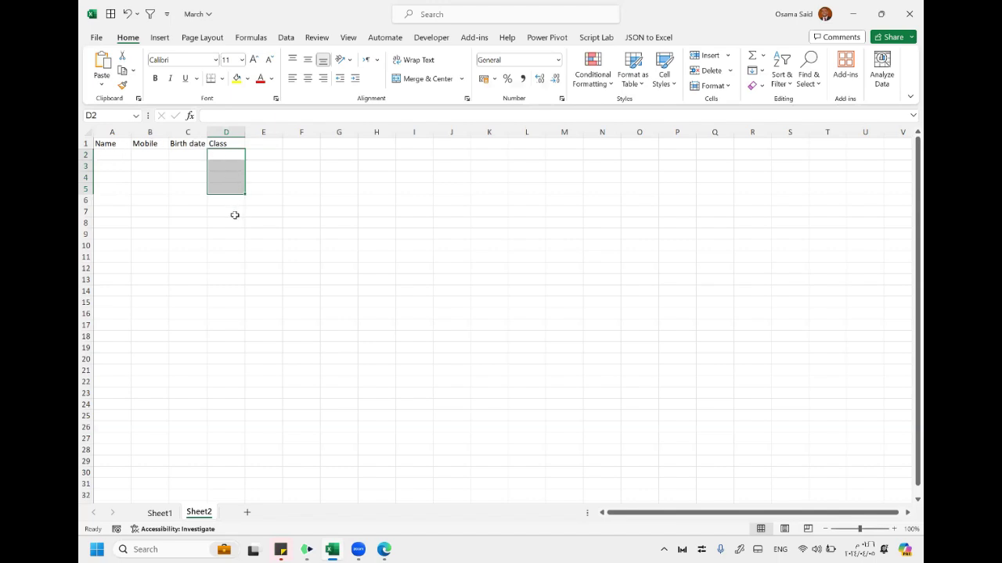
click(108, 154)
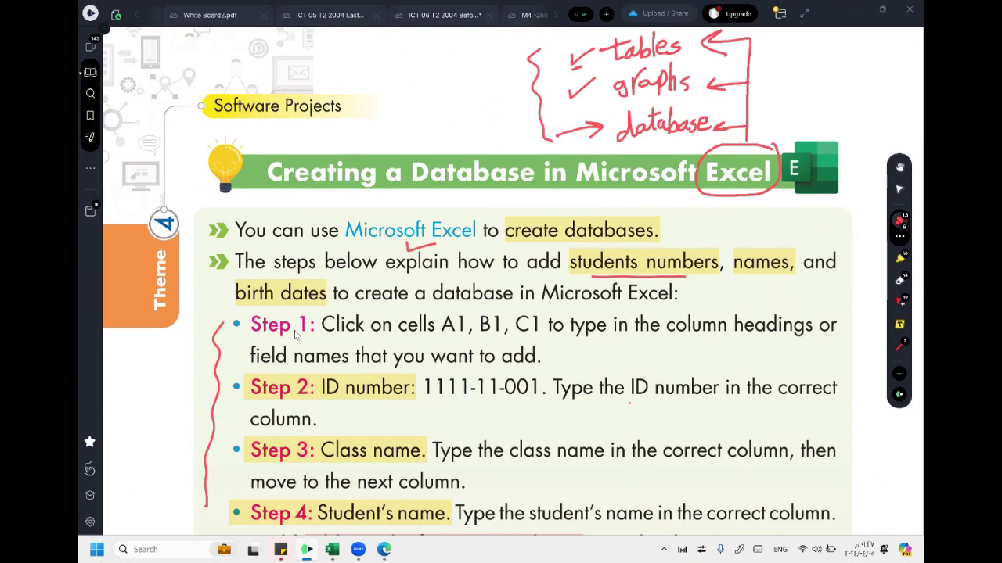
Step: Pan up to the add-column steps and underline "column headings" in Step 1 in red
drag(295, 335, 294, 209)
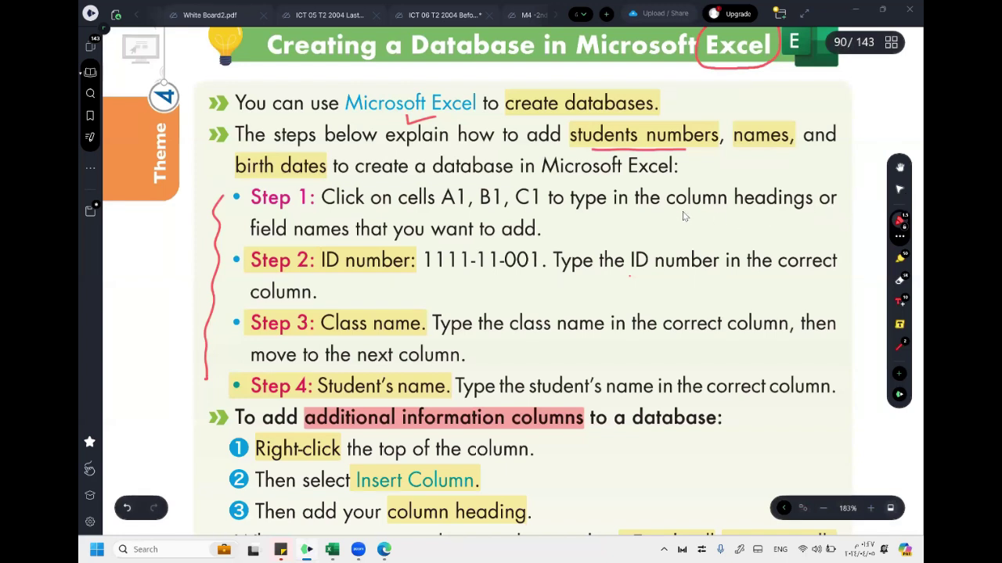
drag(682, 212, 807, 211)
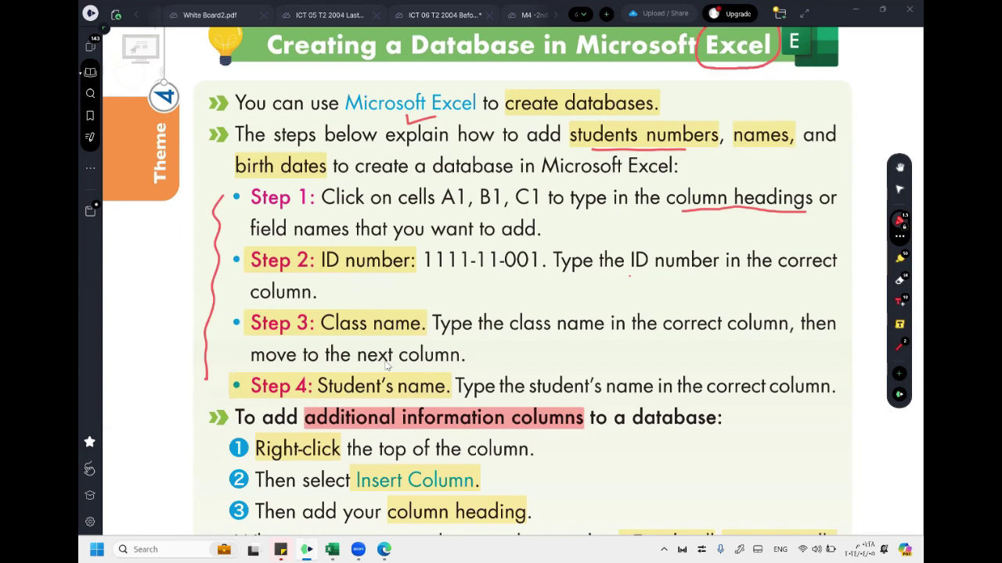
Step: Tick the Right-click step, sketch a divided column, arrow Insert Column, and underline column heading
scroll(386, 366, down, 5)
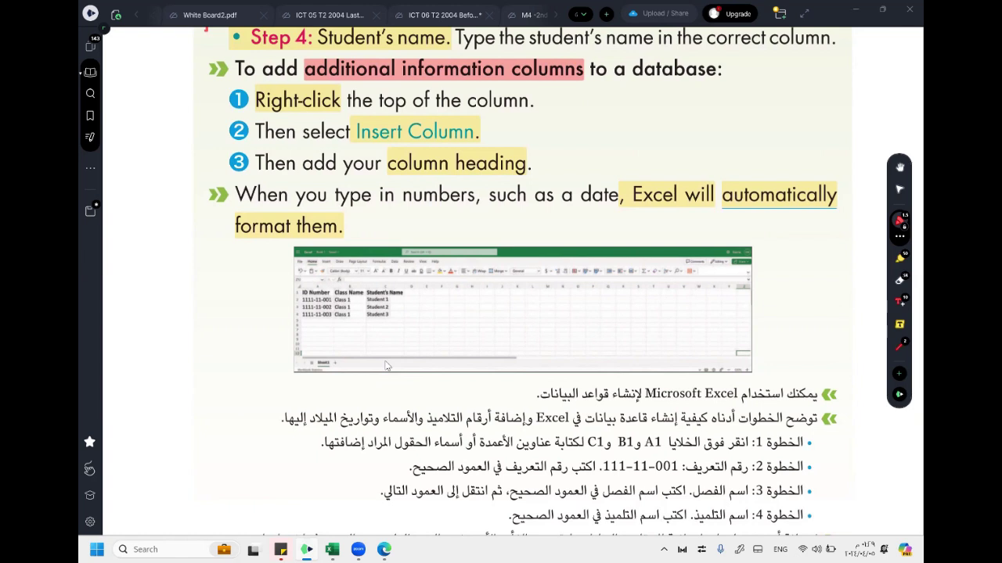
drag(217, 104, 231, 101)
mouse_move(382, 283)
mouse_down()
mouse_move(374, 274)
mouse_move(368, 285)
mouse_move(385, 287)
mouse_up()
drag(590, 111, 563, 177)
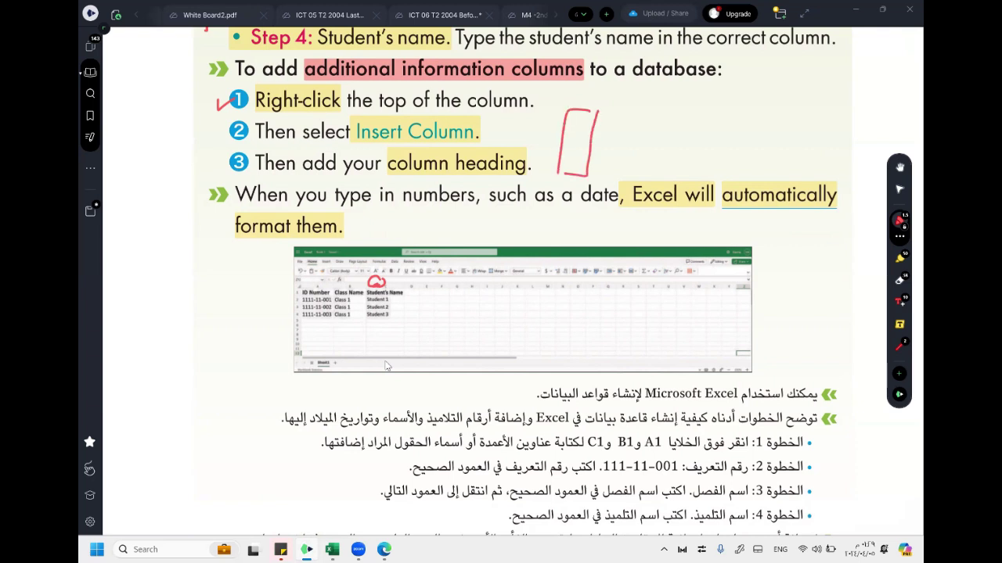
mouse_move(571, 143)
mouse_down()
mouse_move(587, 135)
mouse_move(582, 143)
mouse_up()
mouse_move(509, 131)
mouse_down()
mouse_move(482, 132)
mouse_move(494, 138)
mouse_up()
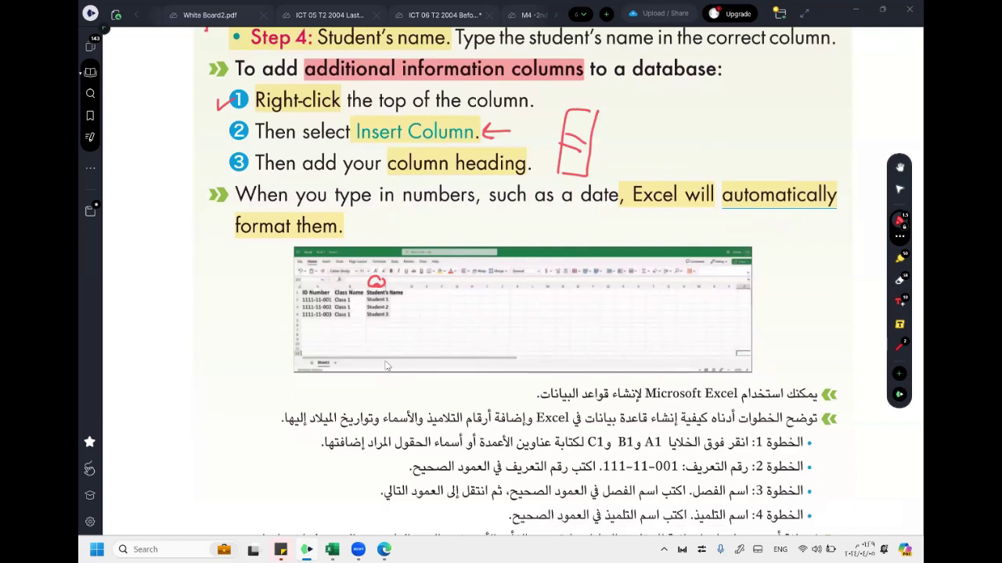
drag(526, 176, 392, 176)
Step: Insert a blank column before Class in Excel and head it ID
key(alt+Tab)
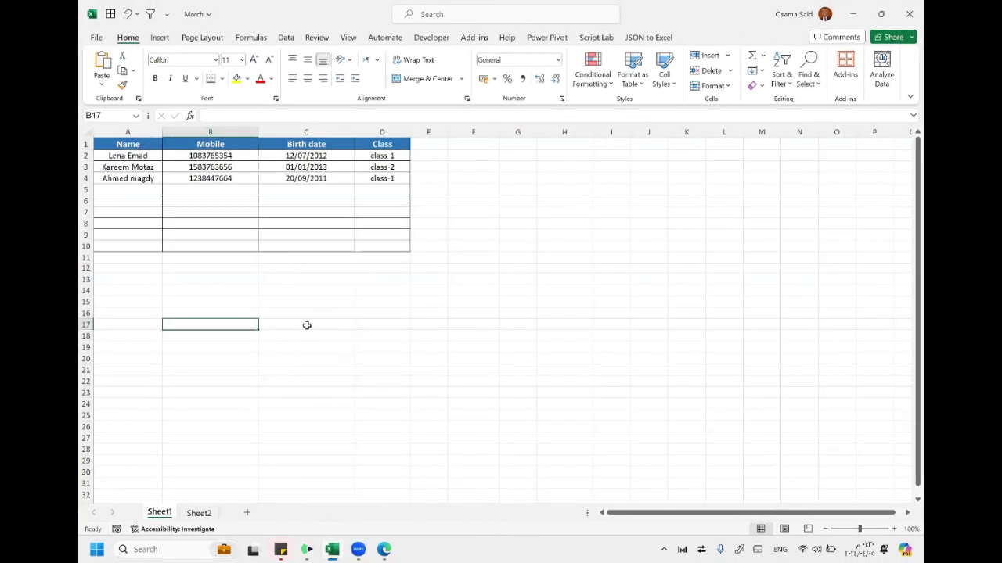
click(324, 329)
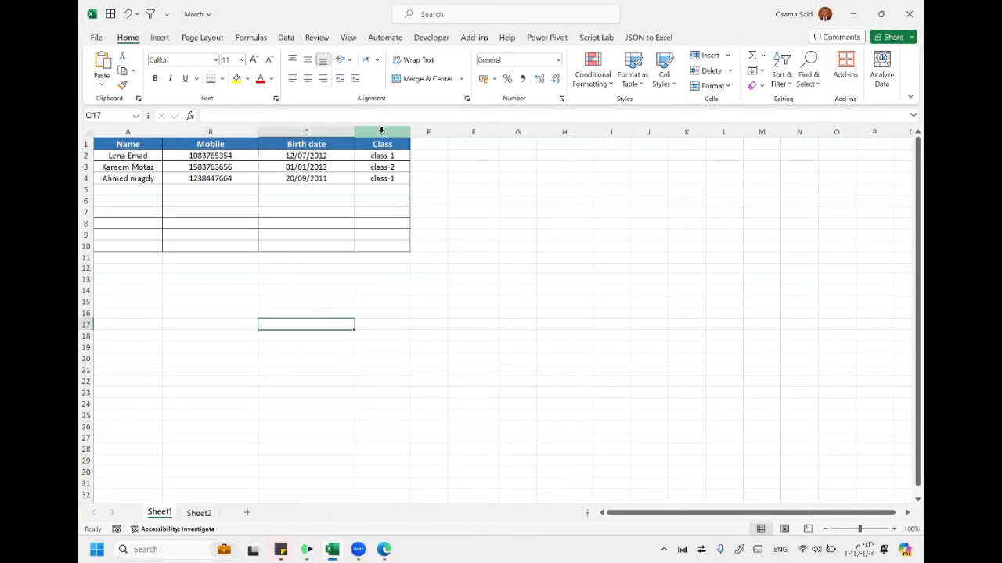
click(381, 131)
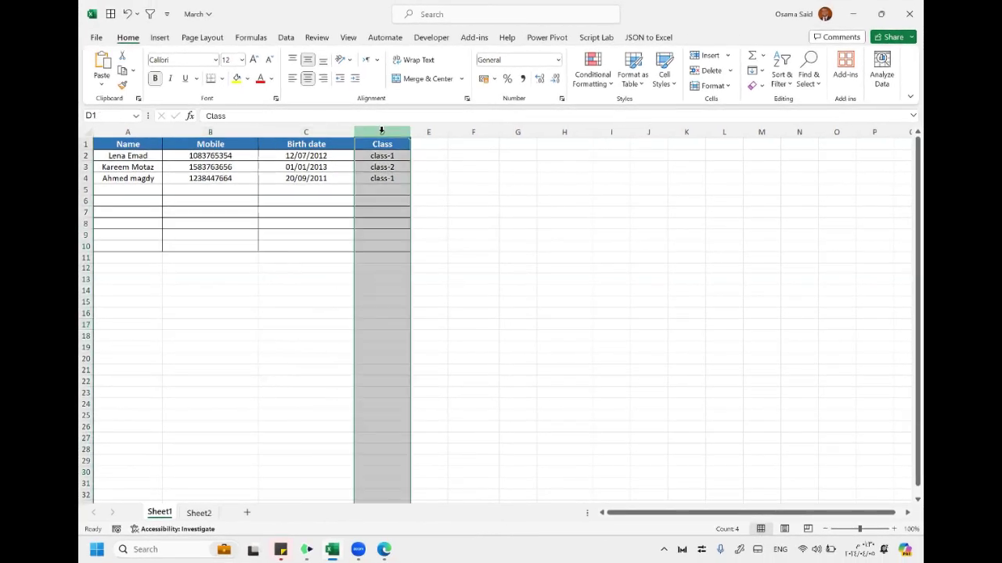
click(459, 287)
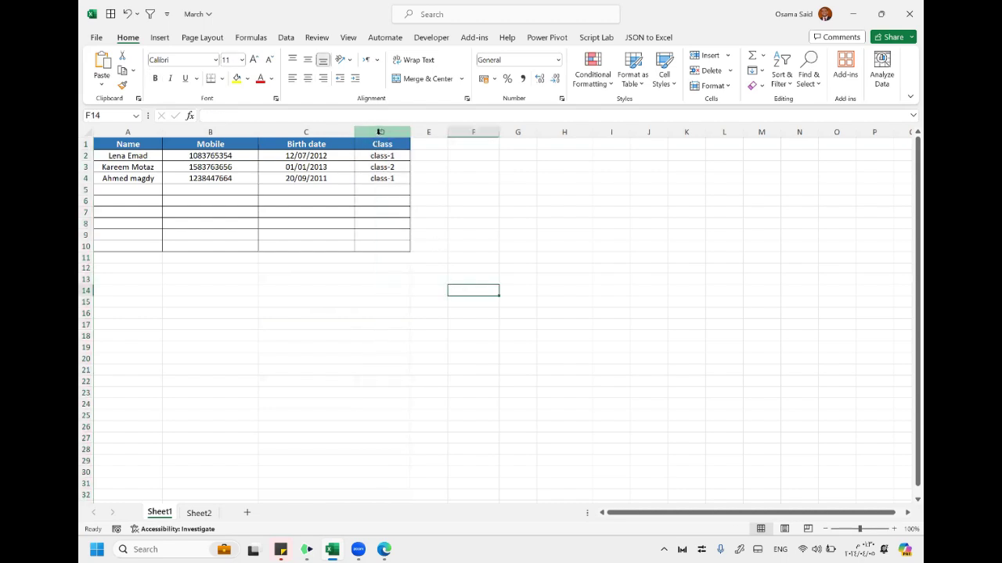
click(379, 133)
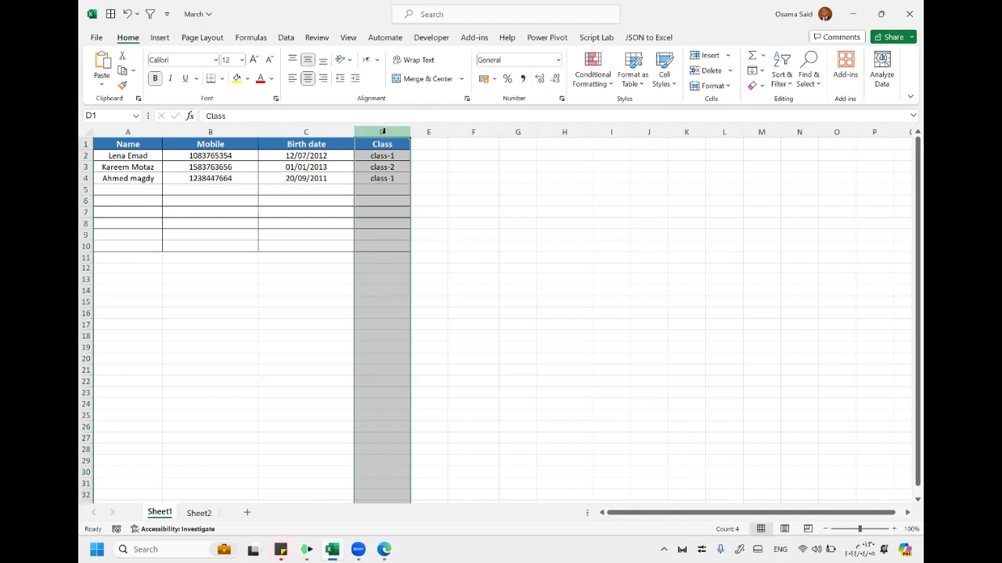
right_click(383, 132)
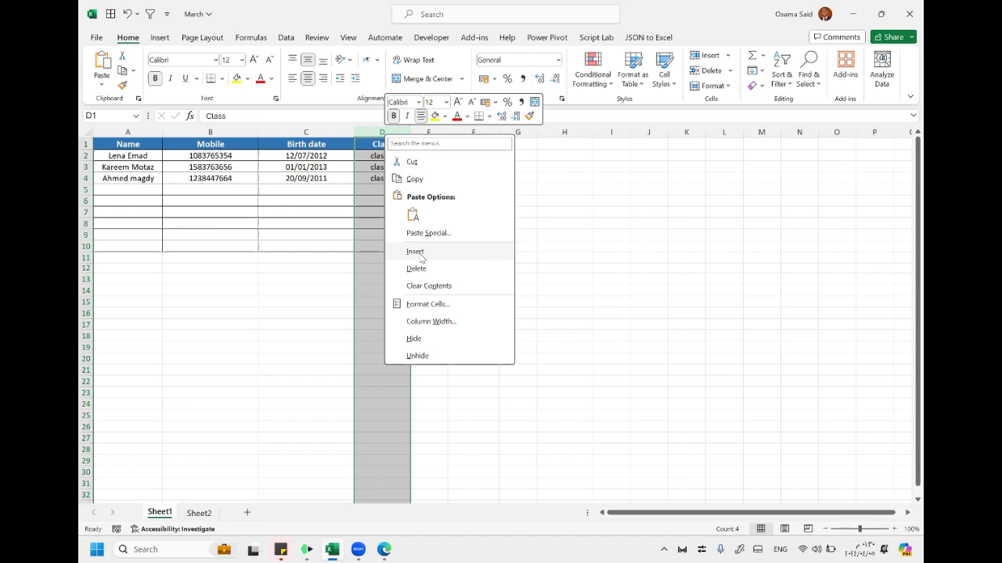
click(417, 252)
click(401, 144)
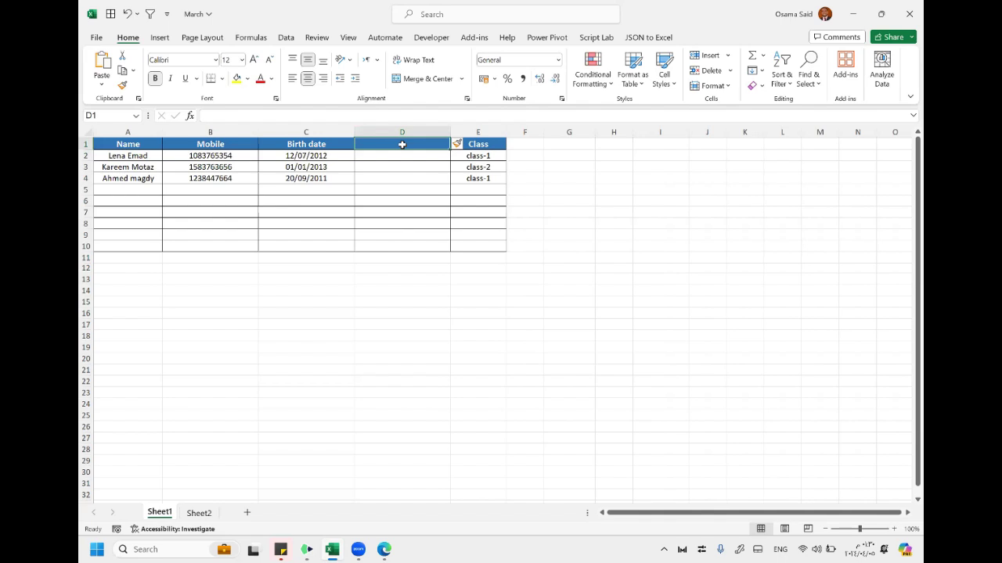
text(ID)
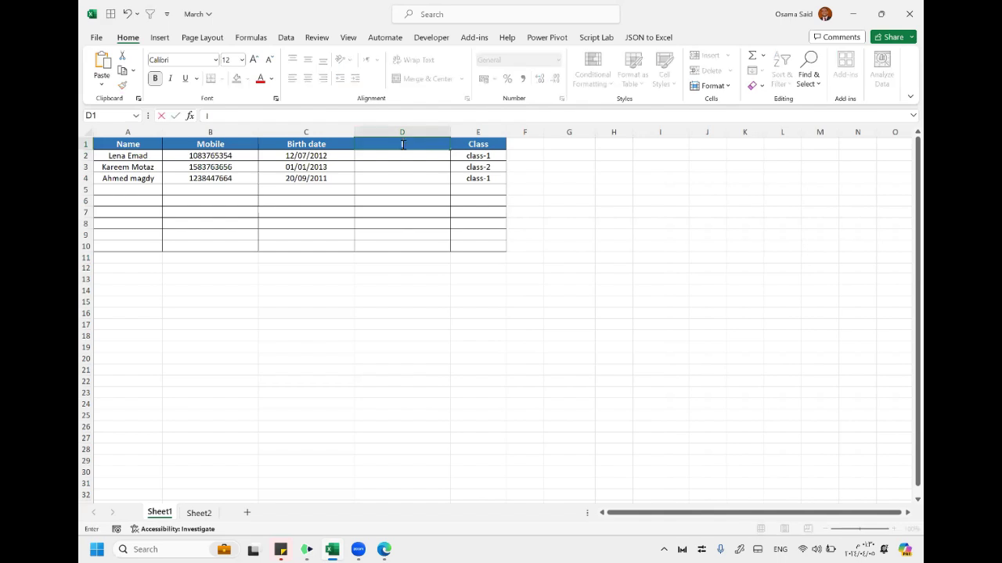
key(Return)
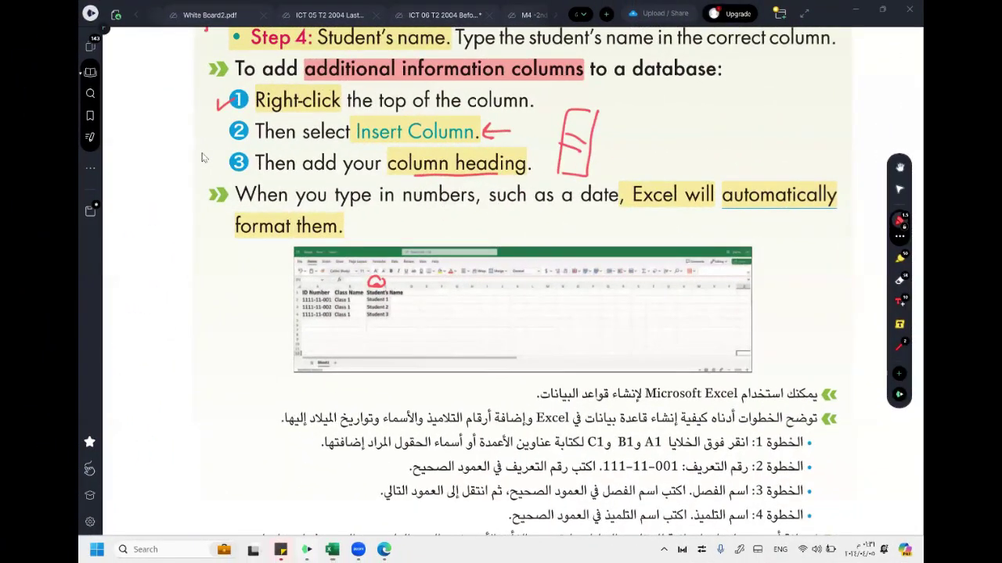
Step: Bracket add-a-column steps 1–3, underline numbers and date, then bring Excel back
mouse_move(198, 76)
mouse_down()
mouse_move(199, 166)
mouse_move(213, 182)
mouse_up()
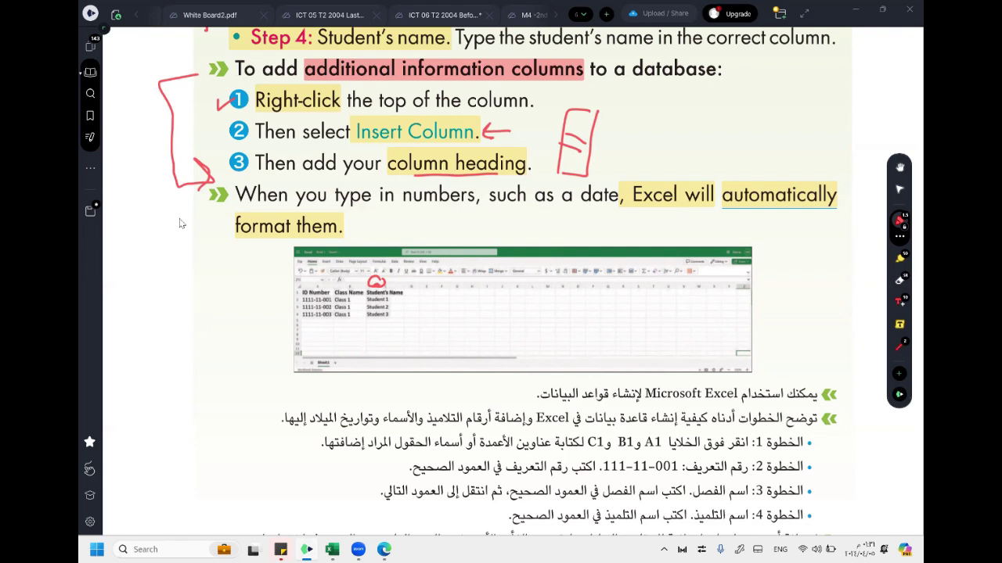
drag(468, 208, 418, 211)
mouse_move(613, 209)
mouse_down()
mouse_move(586, 209)
mouse_move(607, 216)
mouse_up()
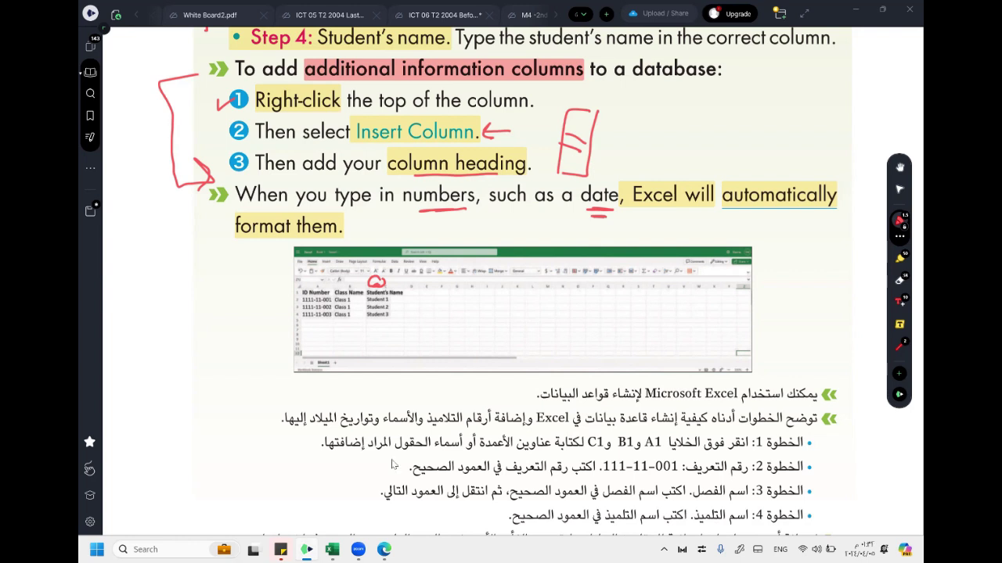
click(332, 549)
click(479, 335)
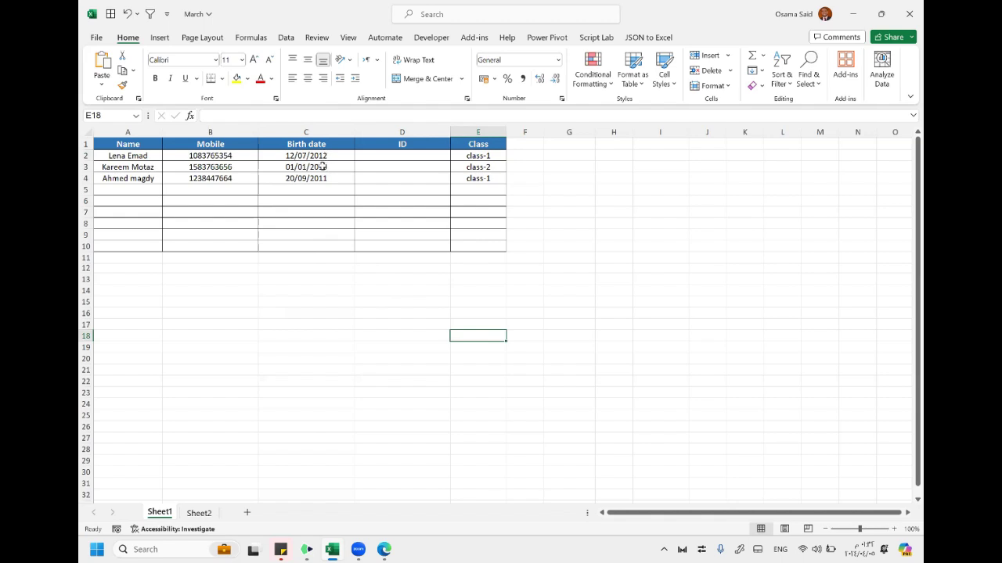
Step: Enter the birth date 20-4-2022 in cell C6
click(288, 199)
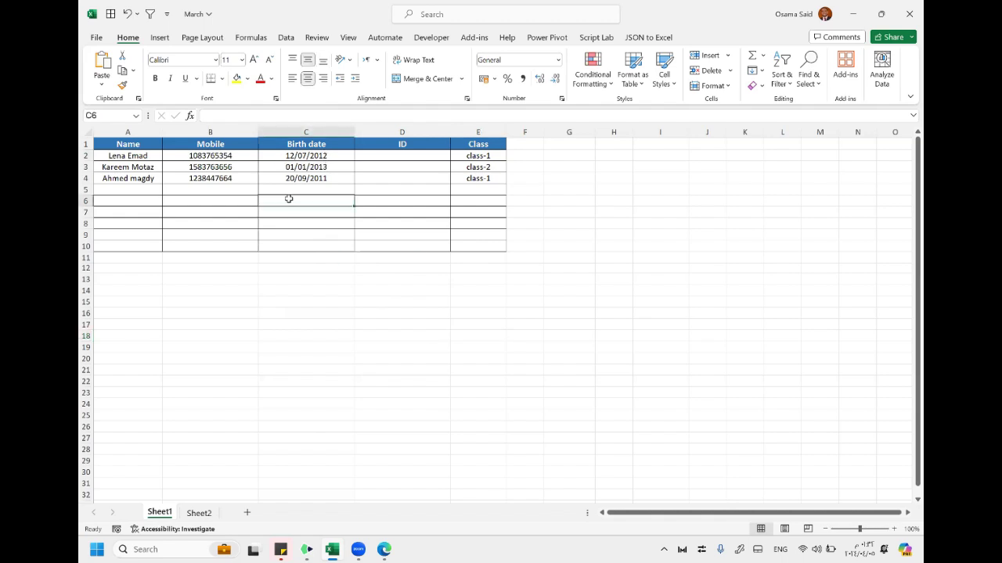
text(20-4-2022)
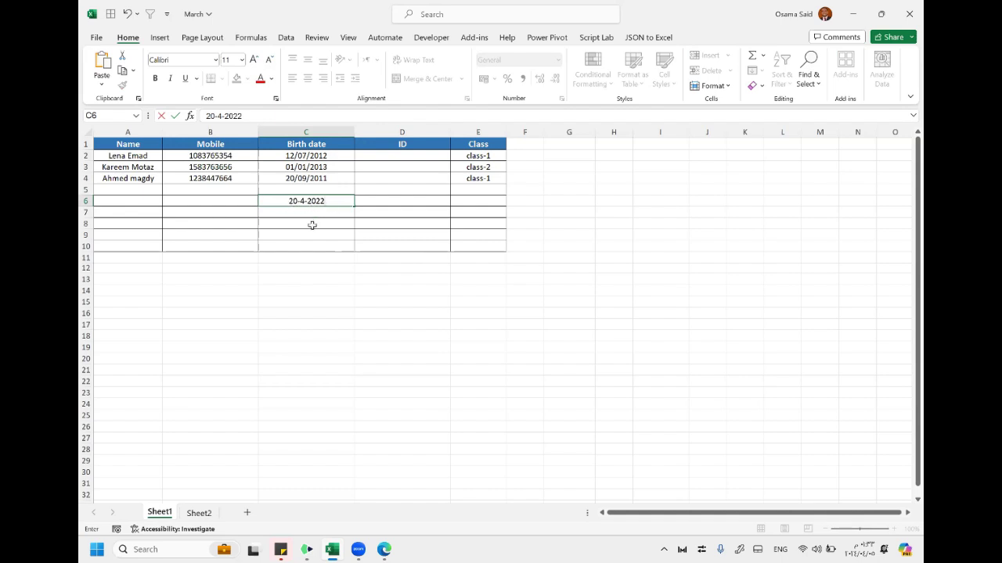
key(Return)
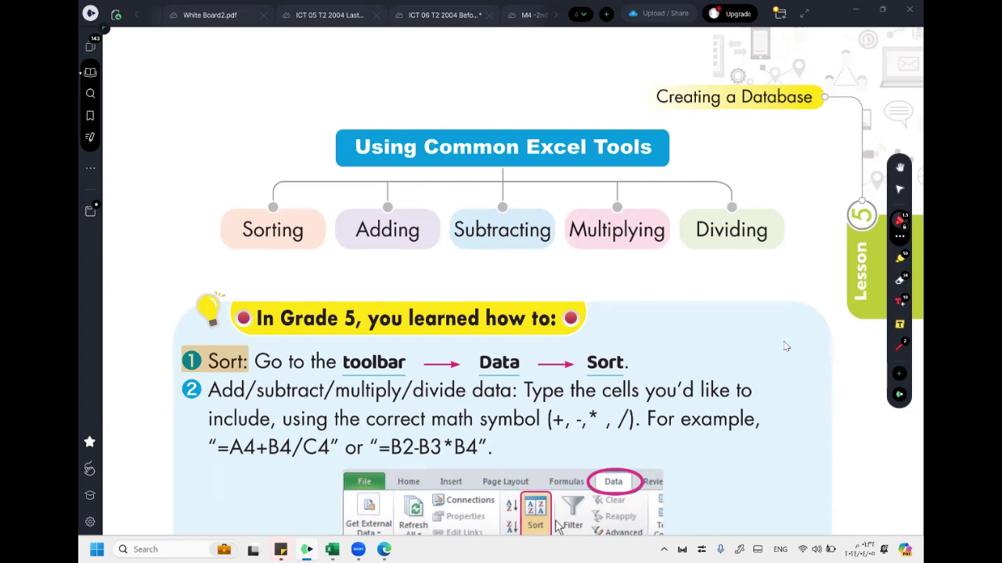
Step: Tick Sorting, underline Adding through Dividing, and write +, -, * and / beneath them
drag(256, 257, 282, 244)
mouse_move(718, 255)
mouse_down()
mouse_move(579, 268)
mouse_move(388, 260)
mouse_move(403, 275)
mouse_move(394, 290)
mouse_up()
drag(487, 282, 510, 281)
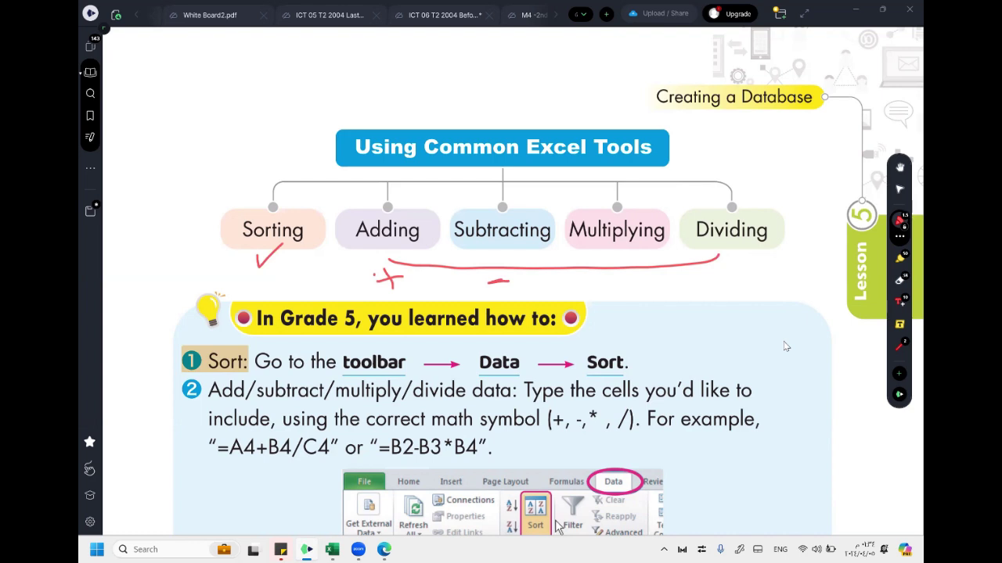
drag(615, 276, 628, 278)
drag(621, 270, 626, 282)
drag(742, 269, 731, 289)
Step: Draw an arrow at the Sort step and tick the words Data and Sort
drag(138, 365, 180, 363)
drag(180, 363, 163, 374)
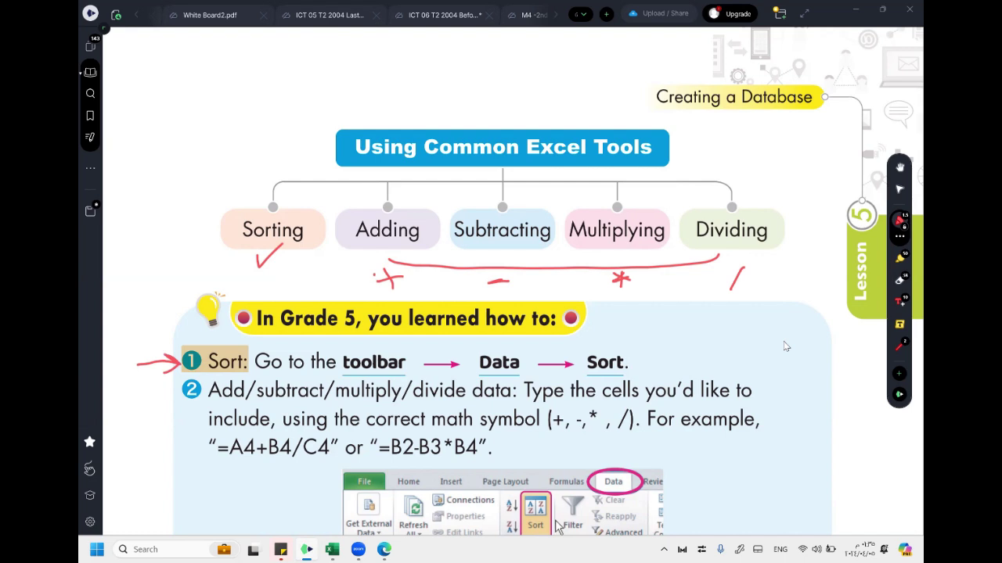
drag(487, 378, 502, 374)
drag(599, 379, 619, 374)
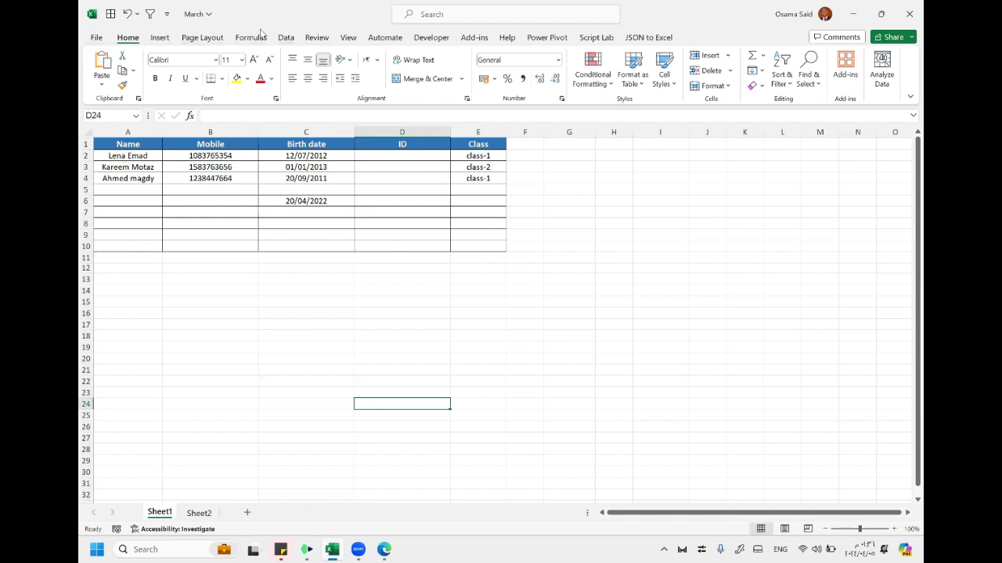
Step: Sort the student table by Name, first A to Z, then Z to A
scroll(261, 33, down, 4)
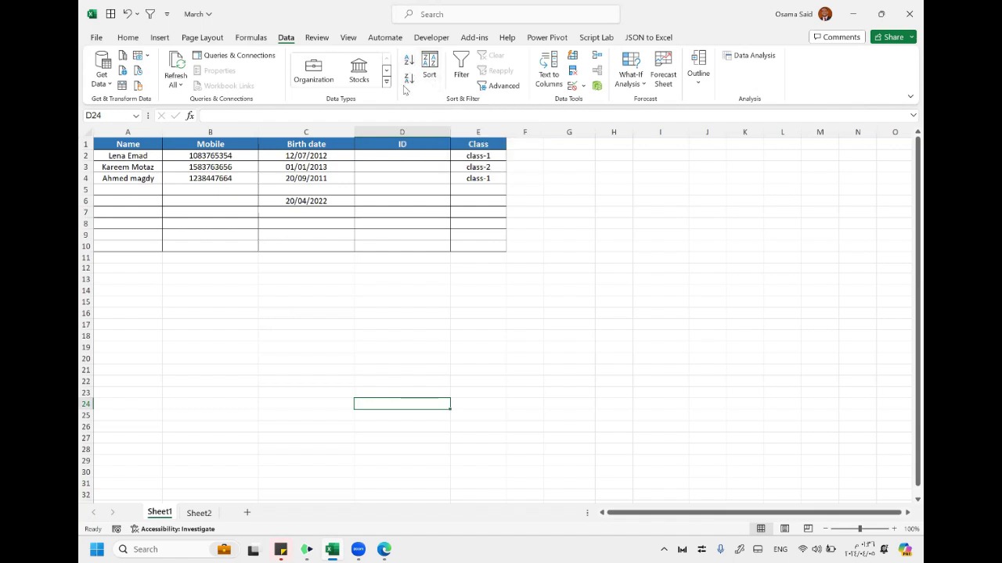
click(128, 166)
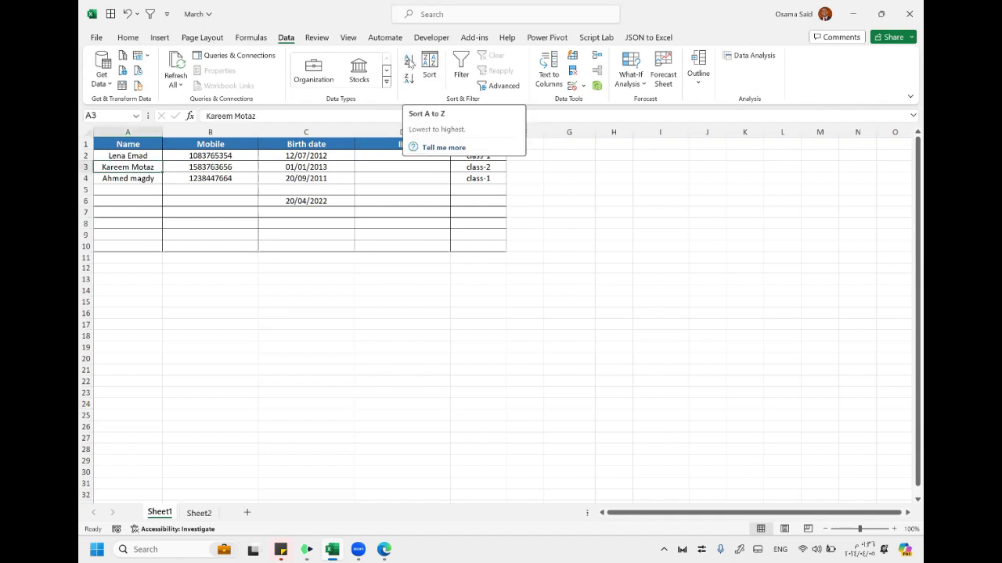
click(408, 62)
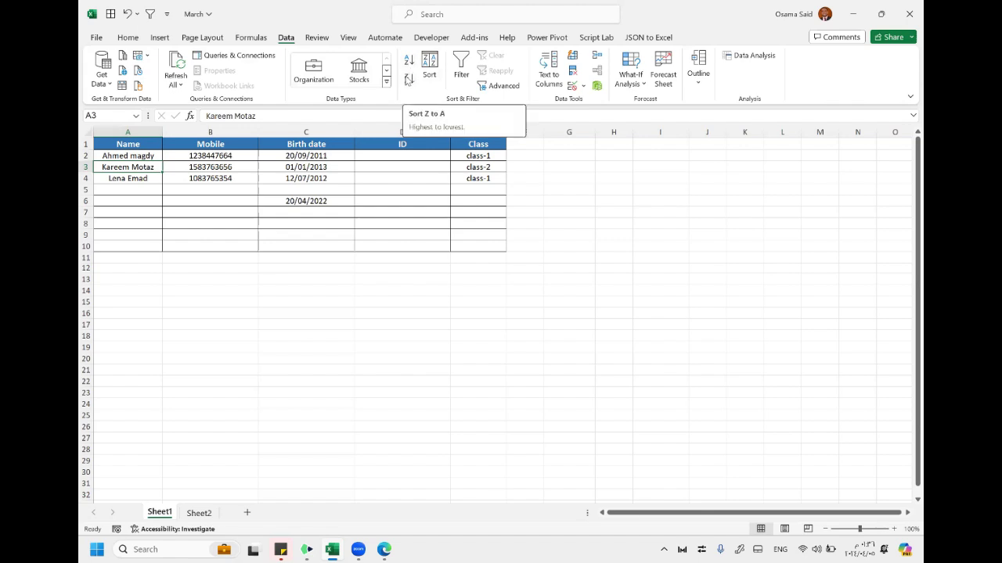
click(407, 80)
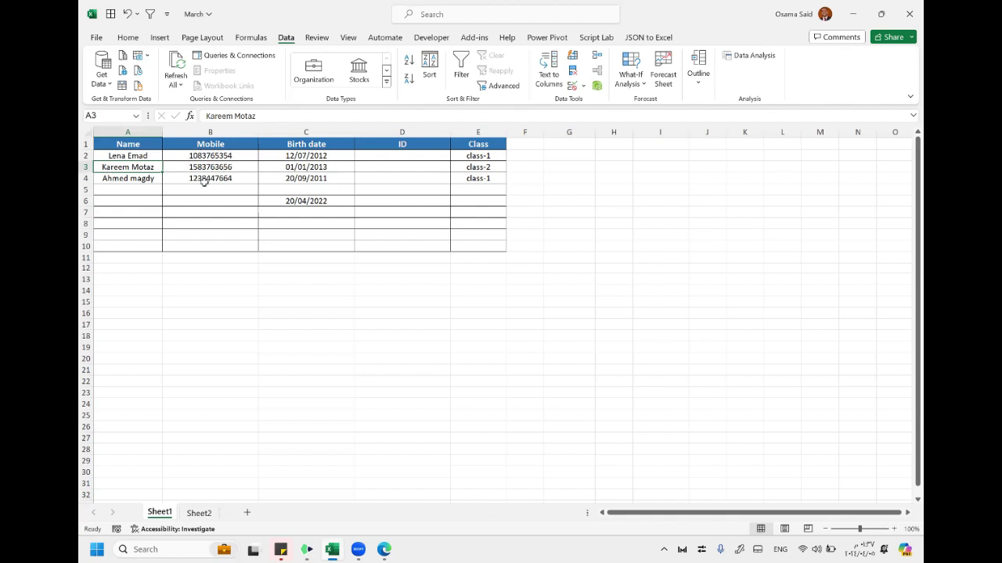
Step: Sort the table by Mobile smallest first, then largest first, and return to the PDF
click(215, 156)
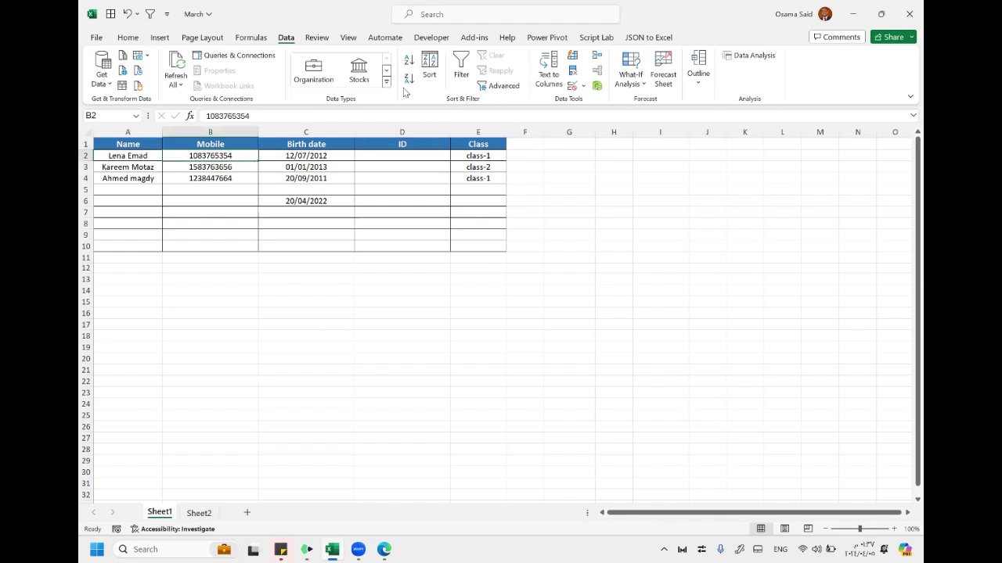
click(409, 61)
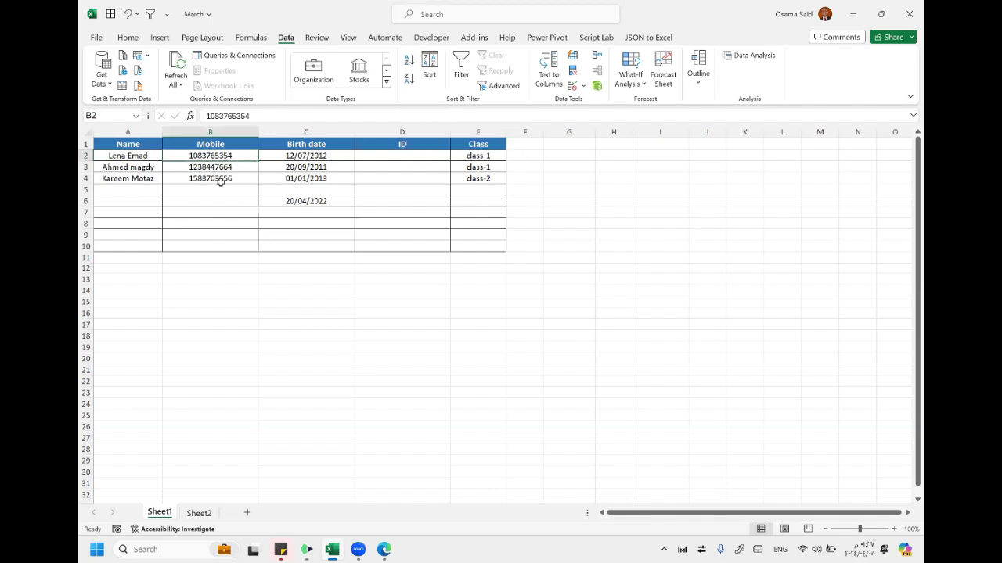
click(407, 79)
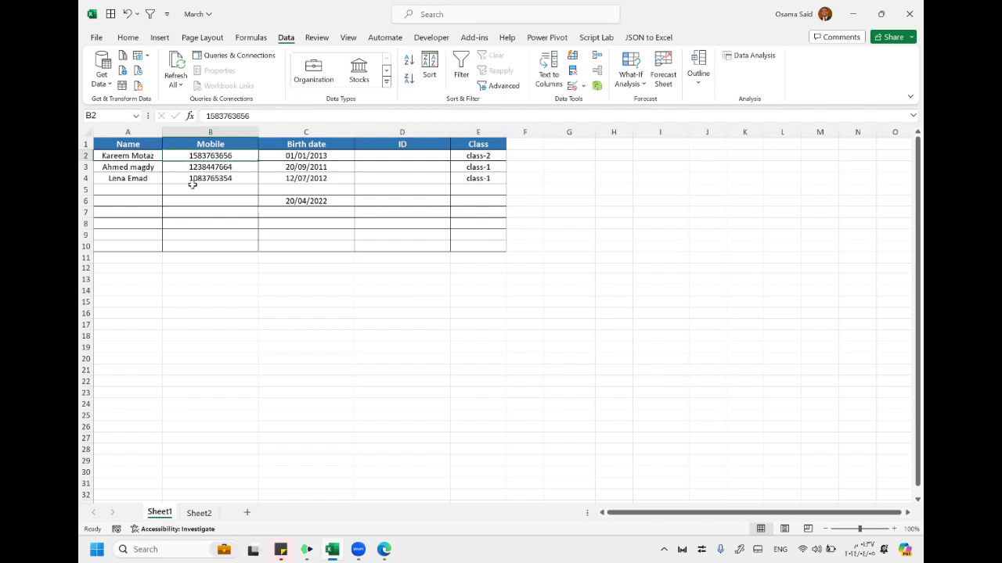
key(alt+Tab)
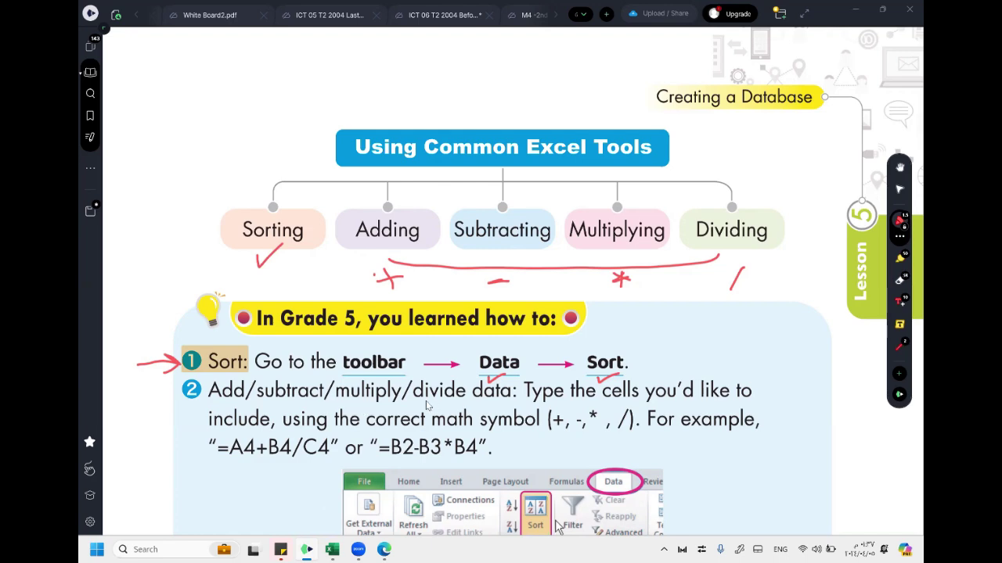
Step: Underline 'manipulate numbers' in red, tick that sentence, and double-underline 'formulas'
scroll(428, 406, down, 5)
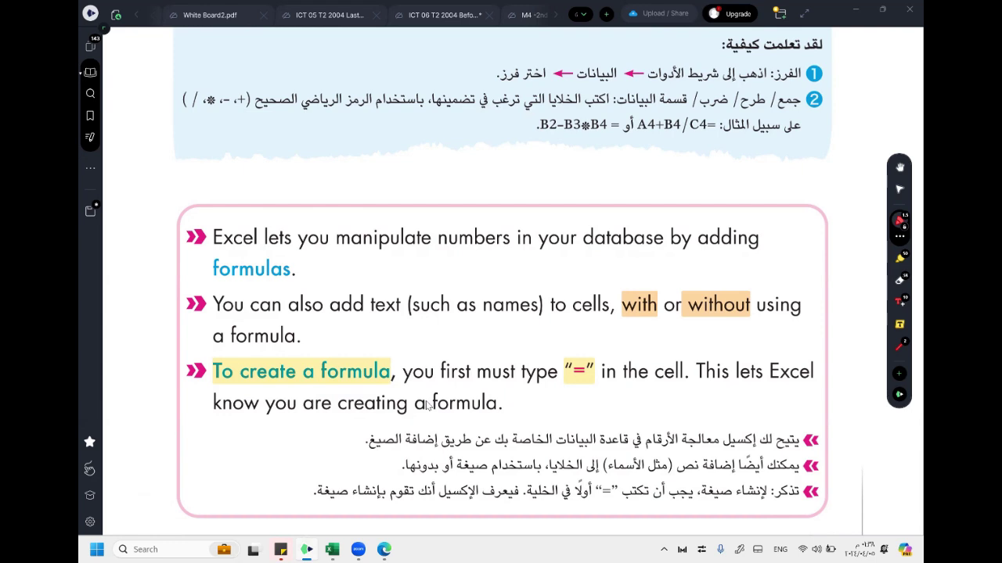
drag(491, 250, 342, 252)
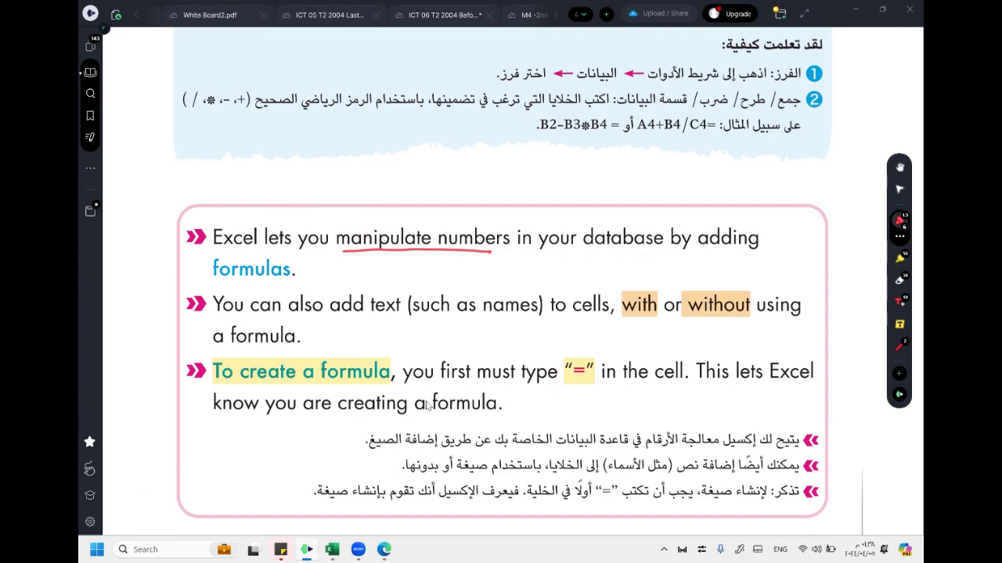
drag(410, 264, 436, 266)
drag(288, 283, 214, 285)
drag(274, 286, 217, 291)
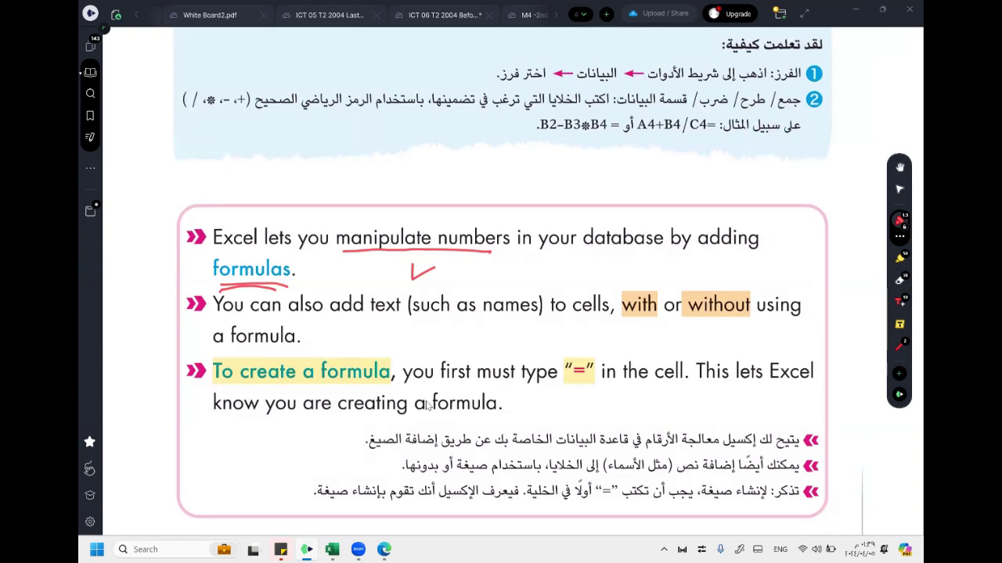
Step: Underline 'names', tick 'with' and 'without', mark the quoted '=', and underline 'formula'
drag(526, 318, 498, 319)
mouse_move(636, 321)
mouse_down()
mouse_move(639, 331)
mouse_move(659, 317)
mouse_up()
drag(702, 325, 725, 321)
drag(590, 385, 565, 385)
drag(569, 395, 588, 389)
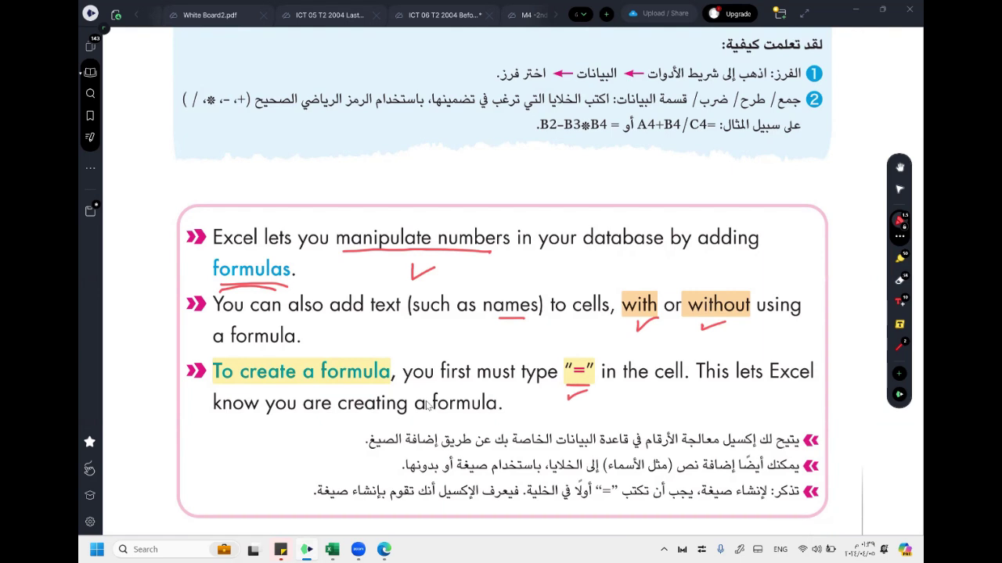
drag(487, 413, 486, 419)
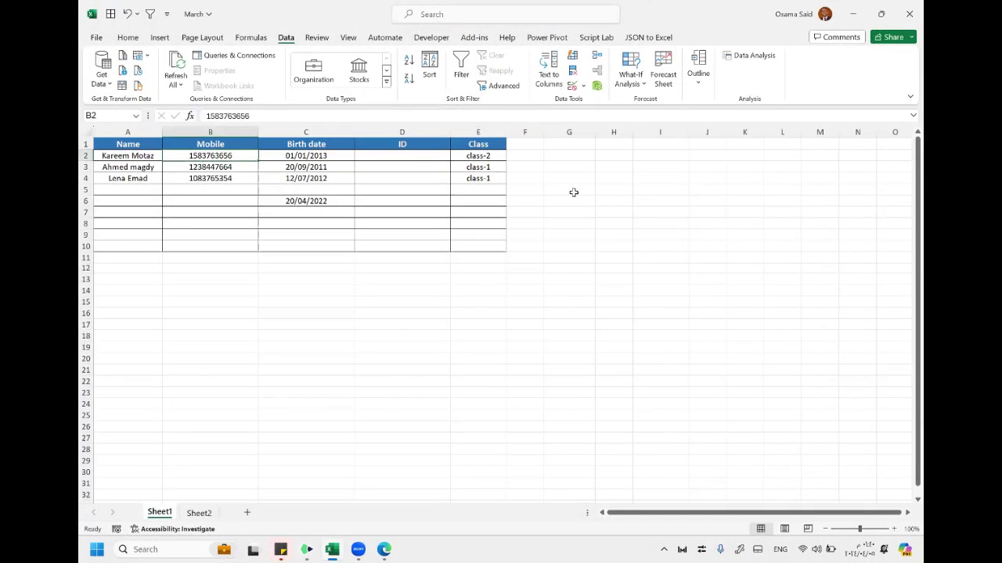
Step: Enter 20 in cell G5 and 10 in cell G6
click(574, 193)
text(20)
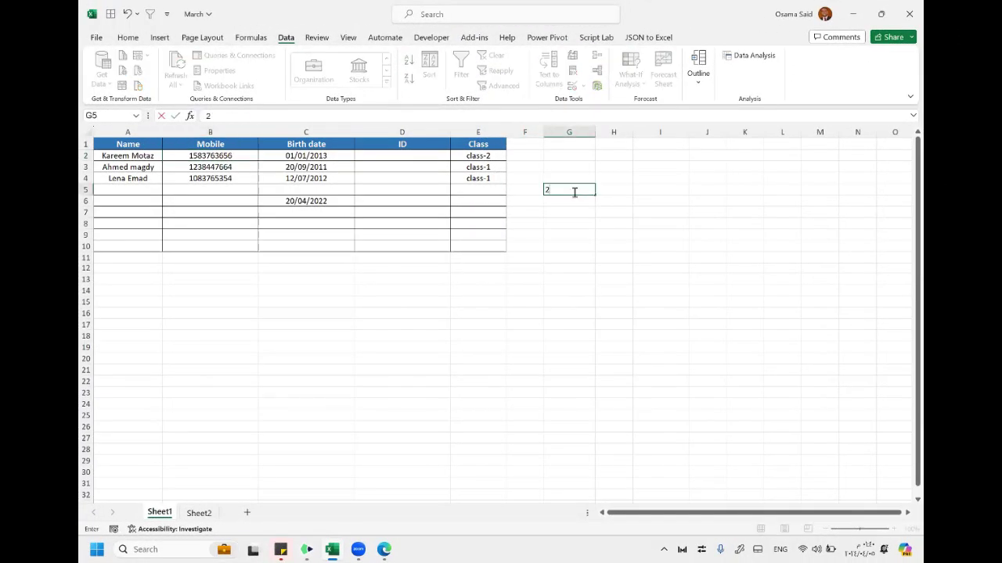
key(Return)
text(10)
click(569, 240)
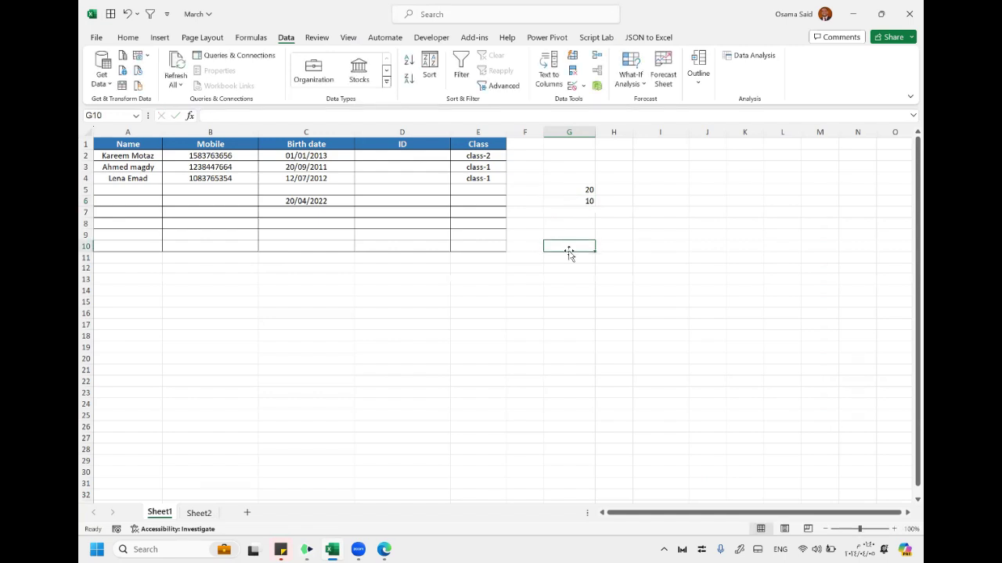
Step: Fill cell G7 yellow and start a formula there with '='
click(578, 212)
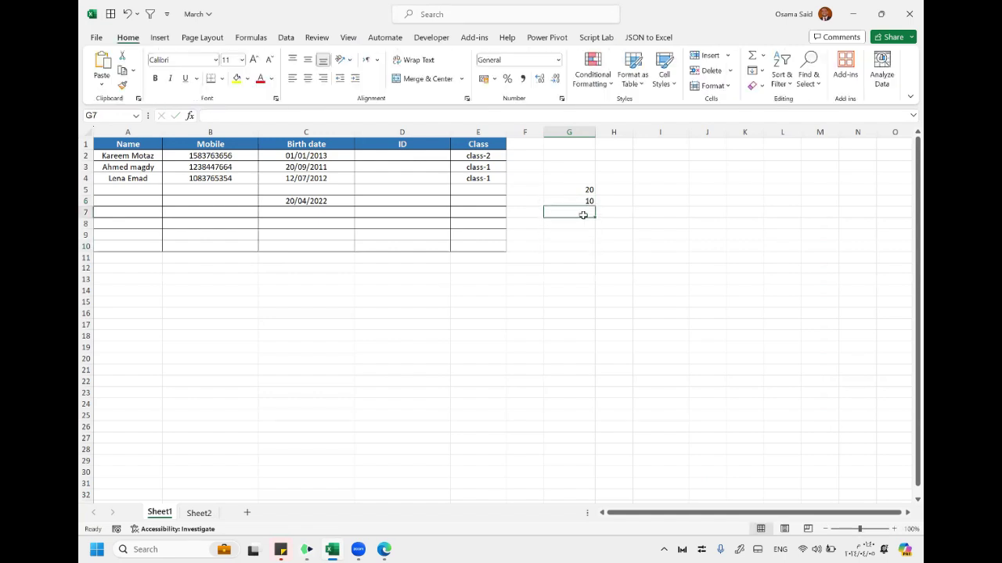
click(235, 79)
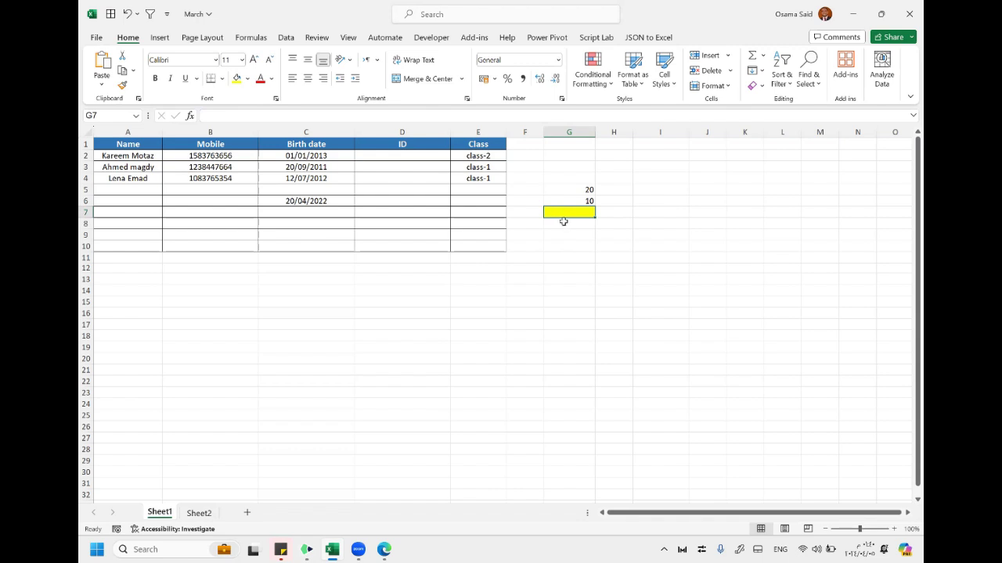
text(=)
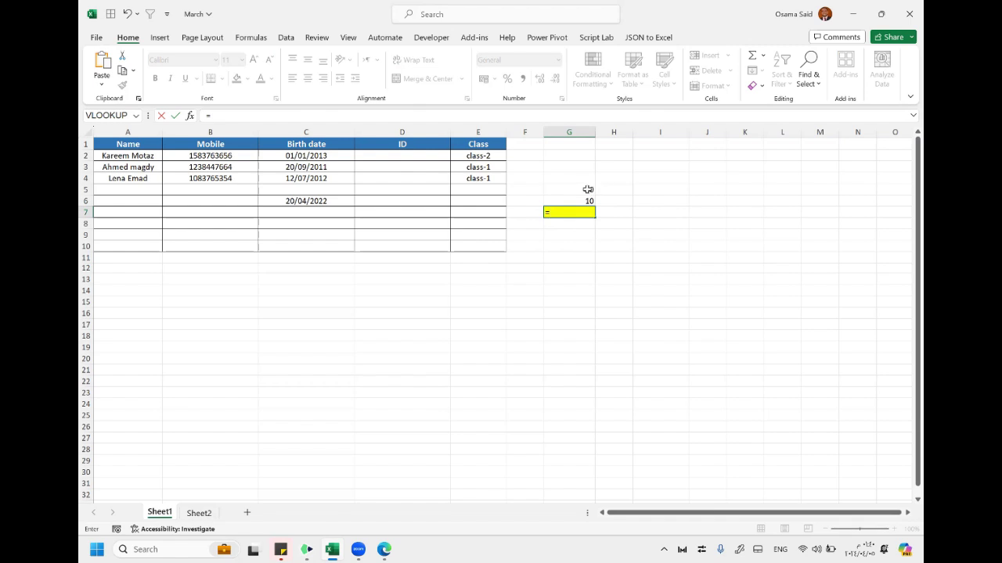
Step: Complete =G5+G6 in G7 so it shows 30, then start a new '=' formula in G7
click(594, 188)
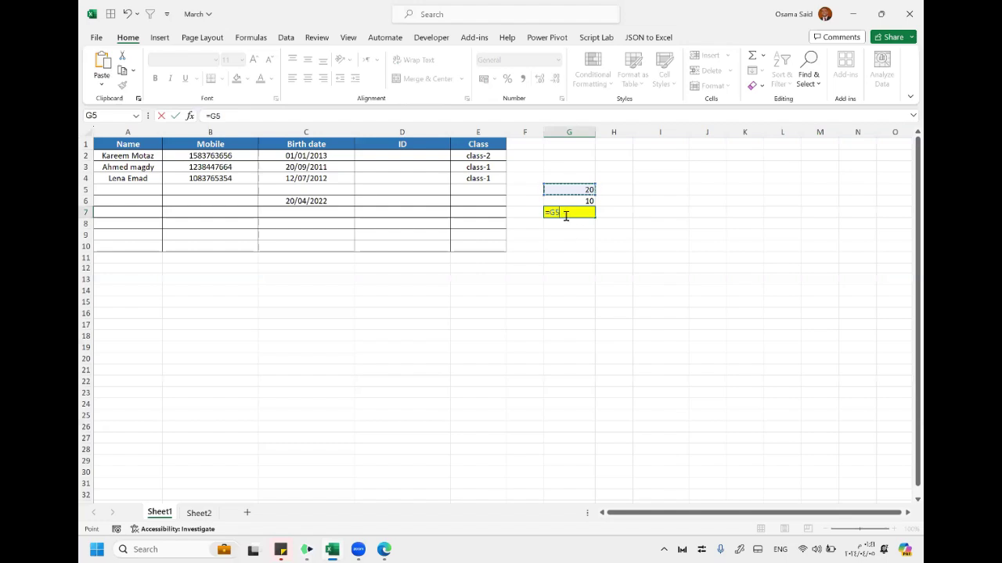
text(+)
click(588, 201)
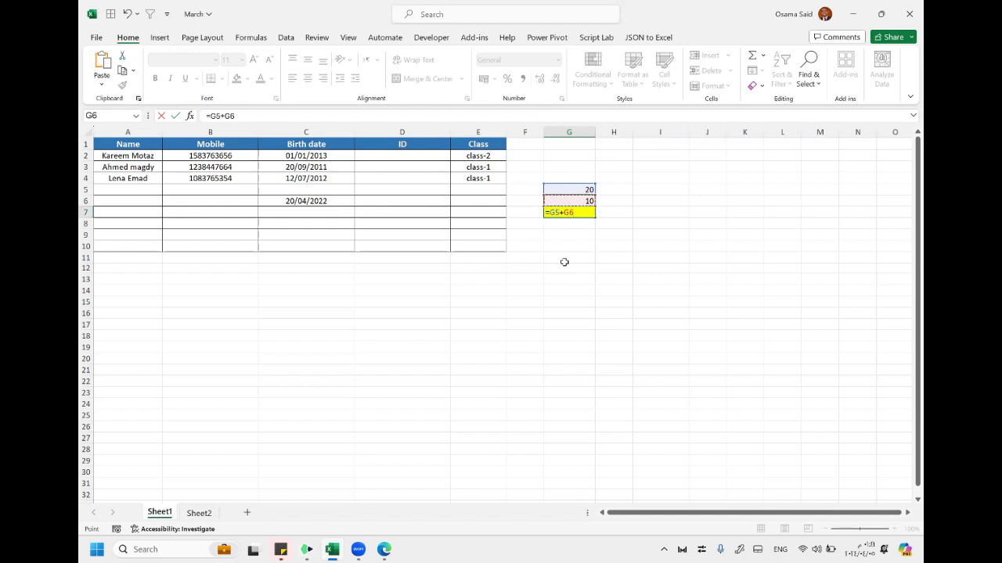
key(Return)
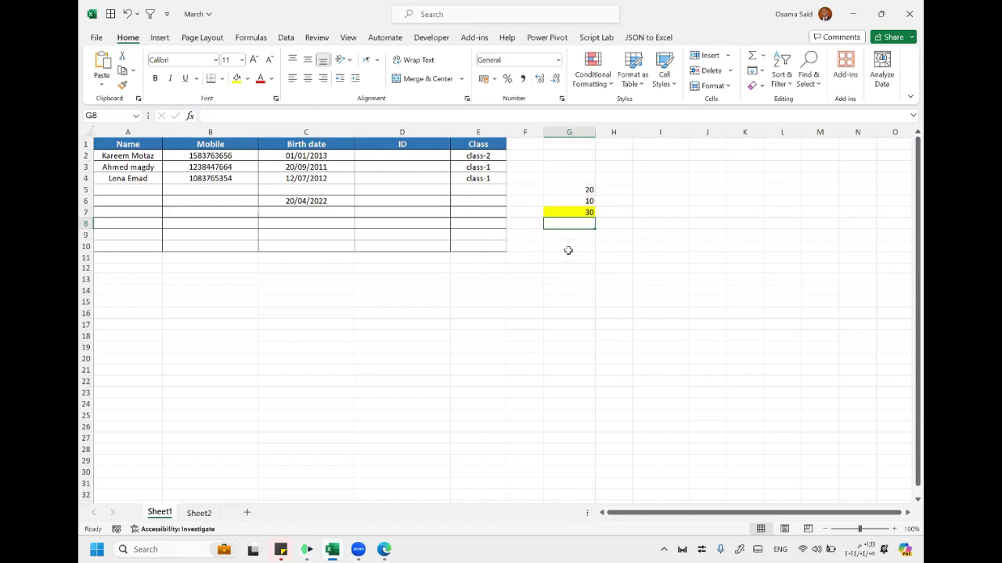
click(579, 213)
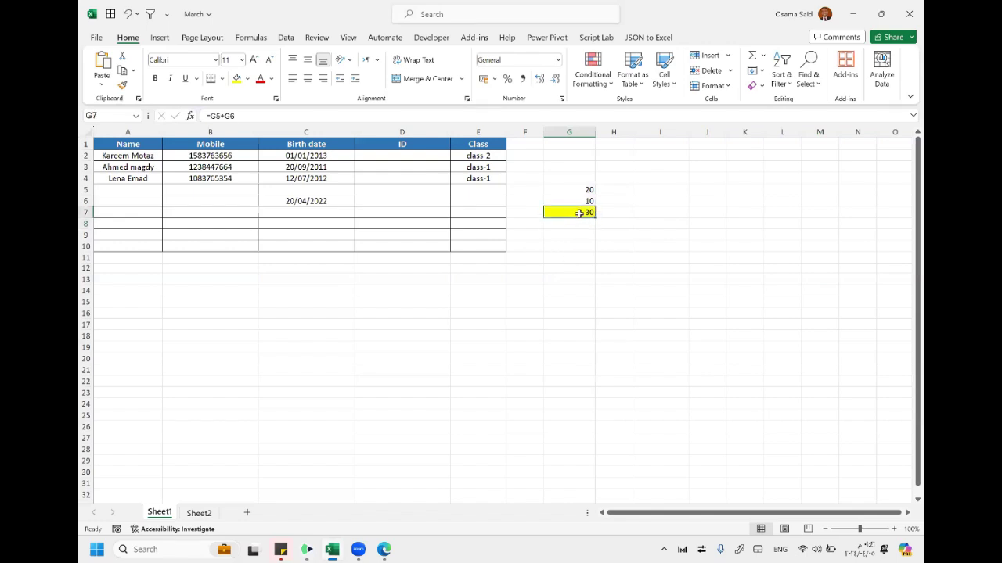
text(=)
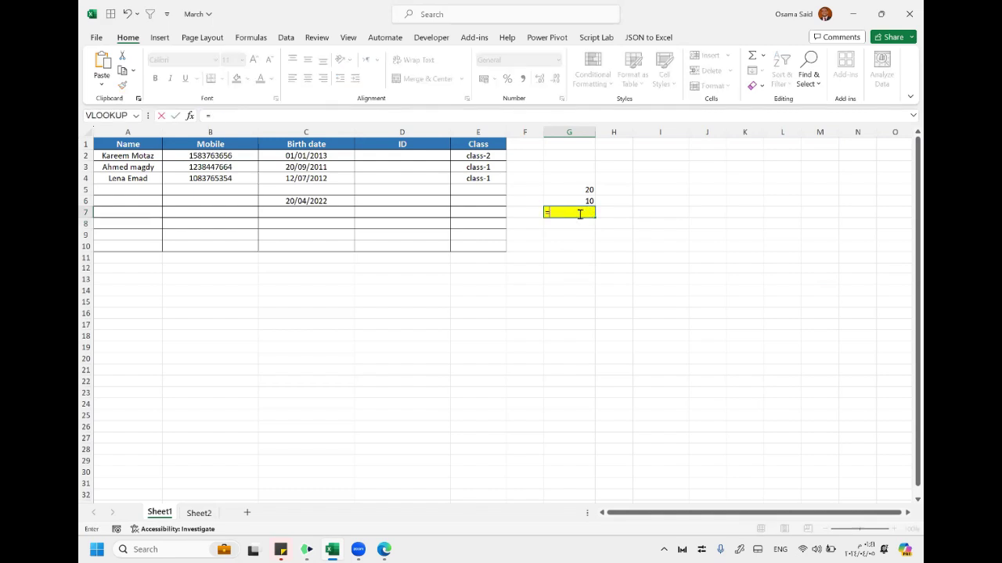
Step: Enter the subtraction formula =G5-G6 in G7, then clear it
click(580, 188)
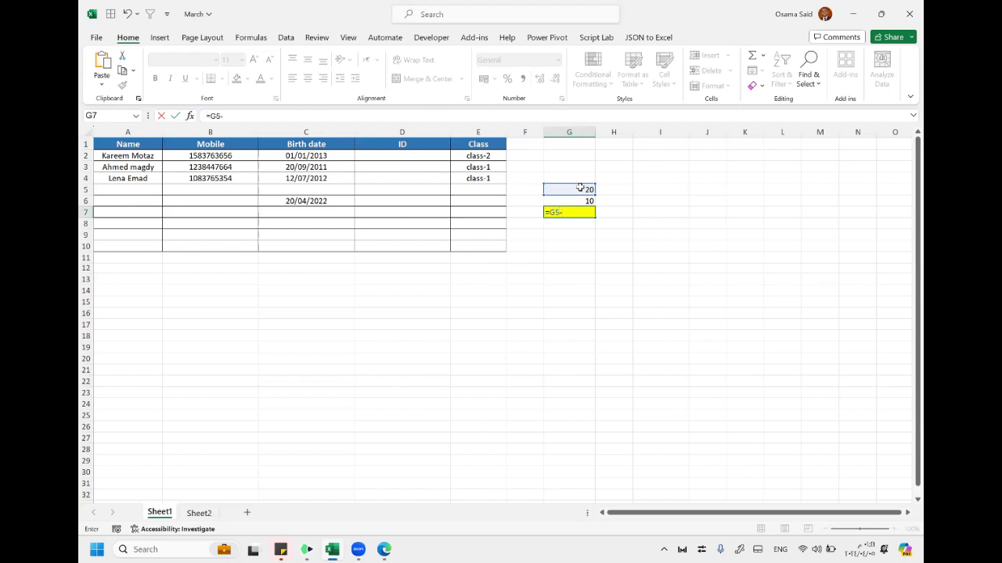
click(588, 201)
key(Return)
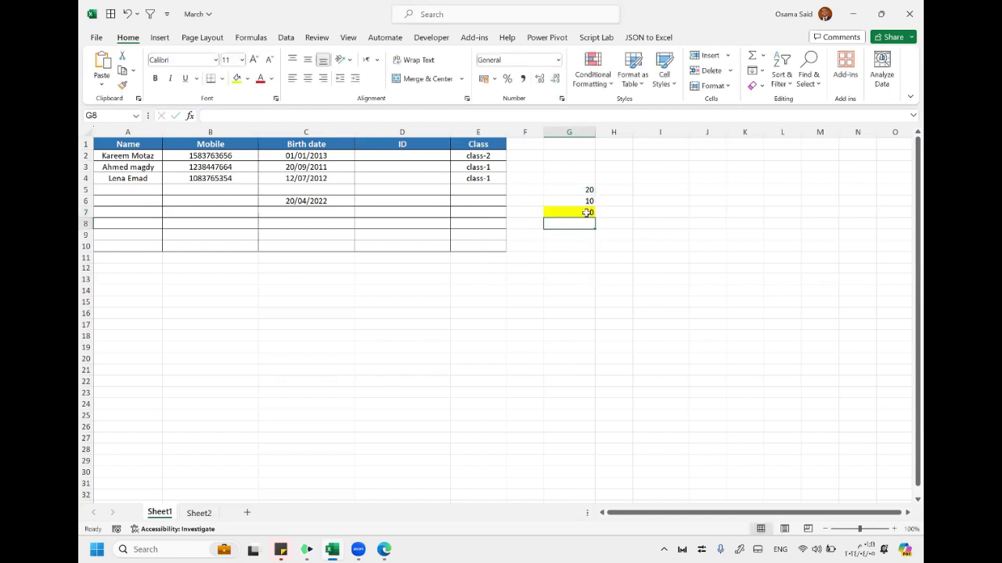
click(587, 212)
key(Delete)
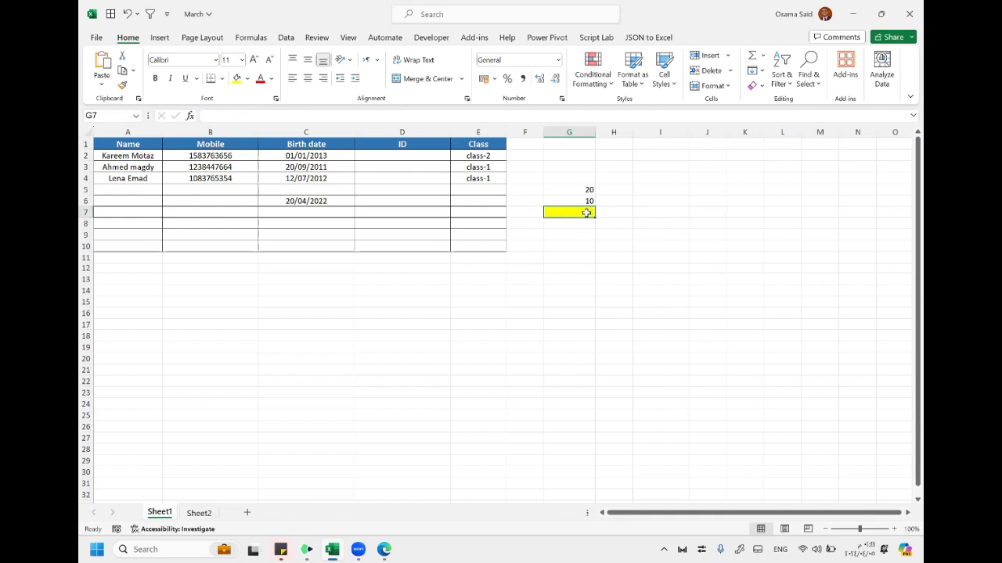
Step: Enter =G5*G6 in G7 so it shows 200, and reselect G7
text(=)
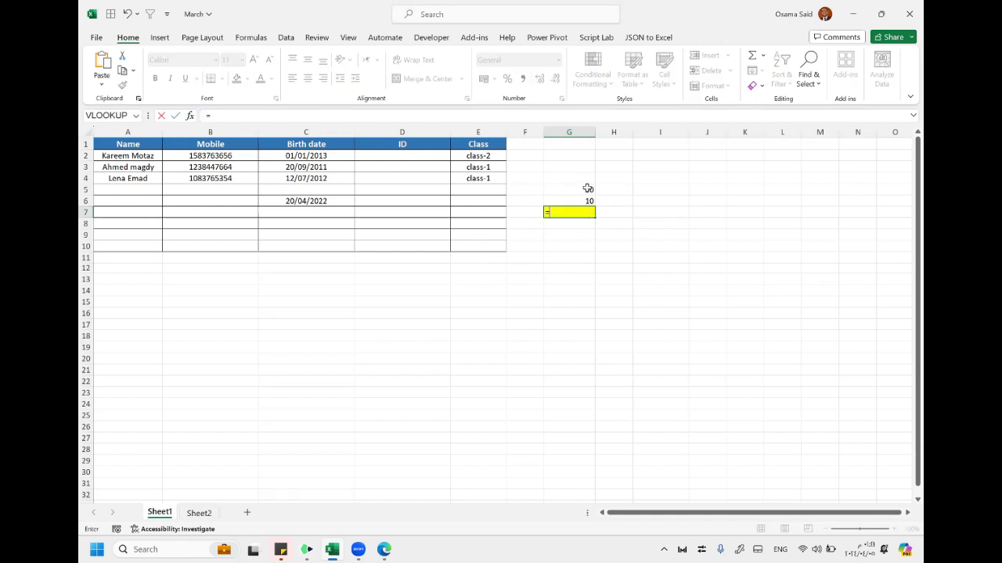
click(587, 189)
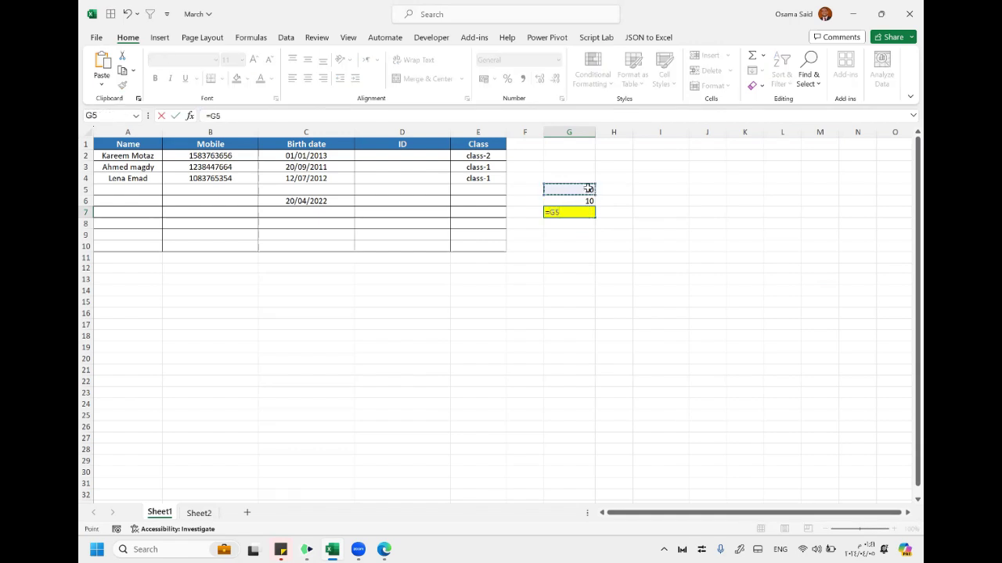
text(*)
click(577, 201)
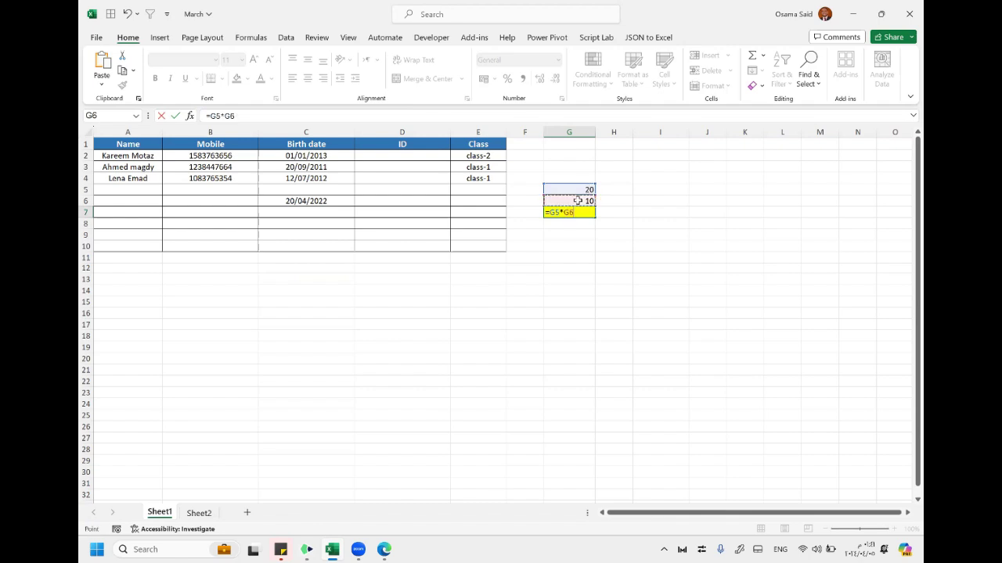
key(Return)
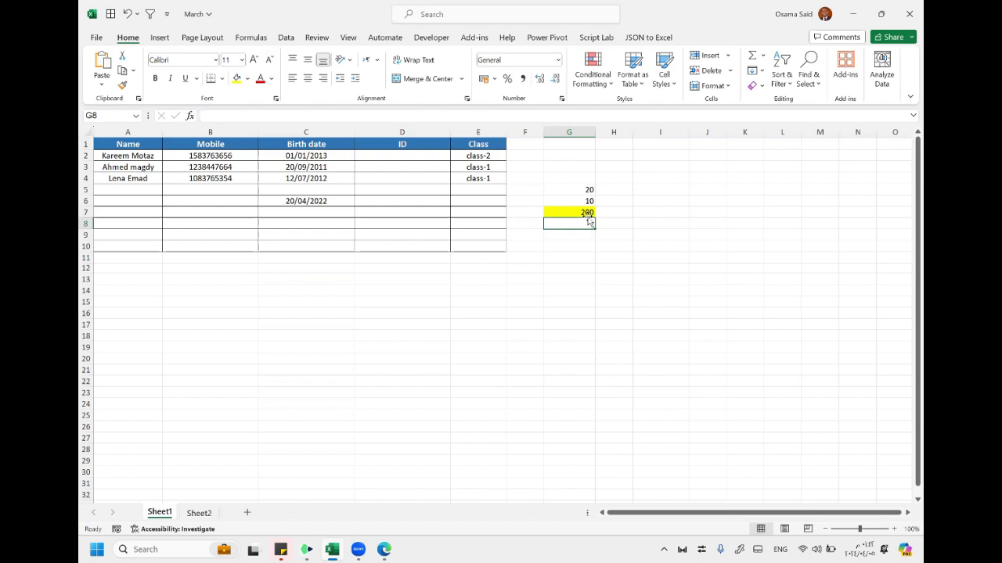
click(585, 213)
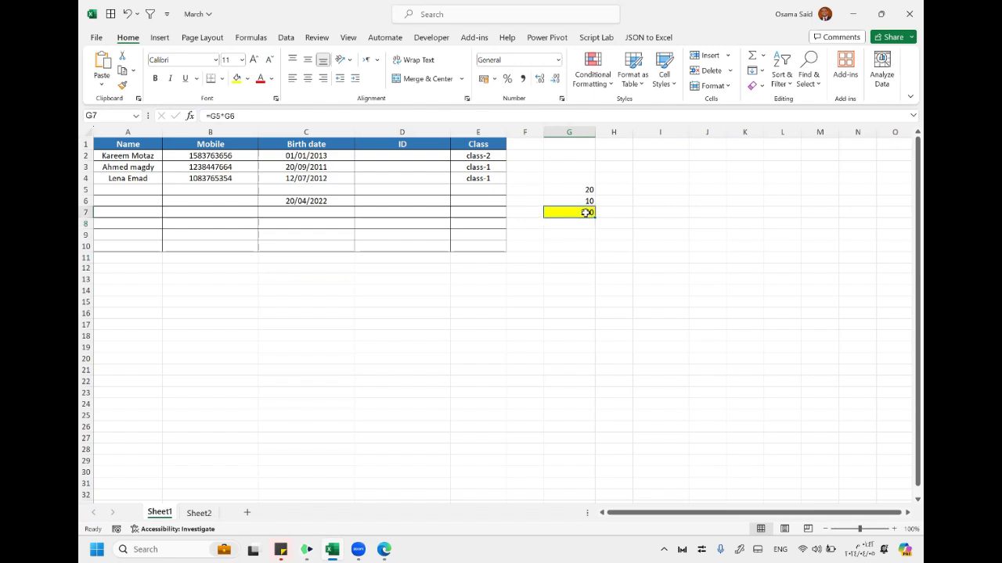
Step: Enter =G5/G6 in the yellow G7 cell so it displays 2
text(=)
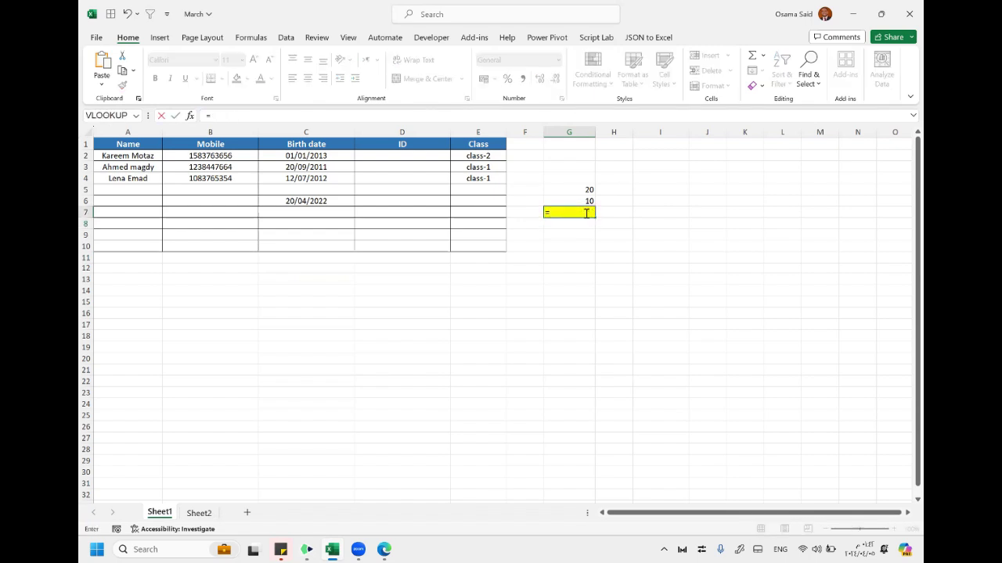
click(588, 189)
text(/)
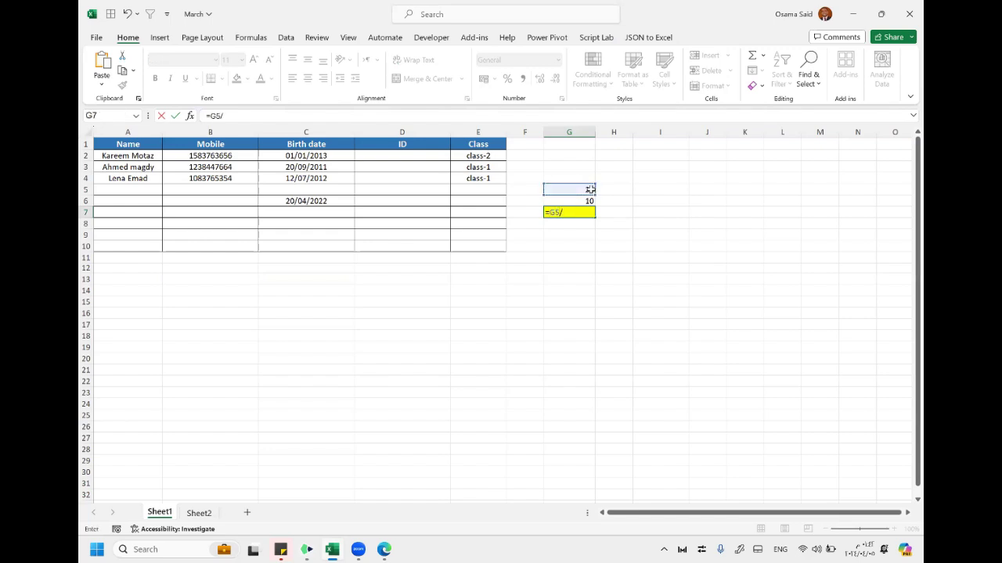
click(587, 202)
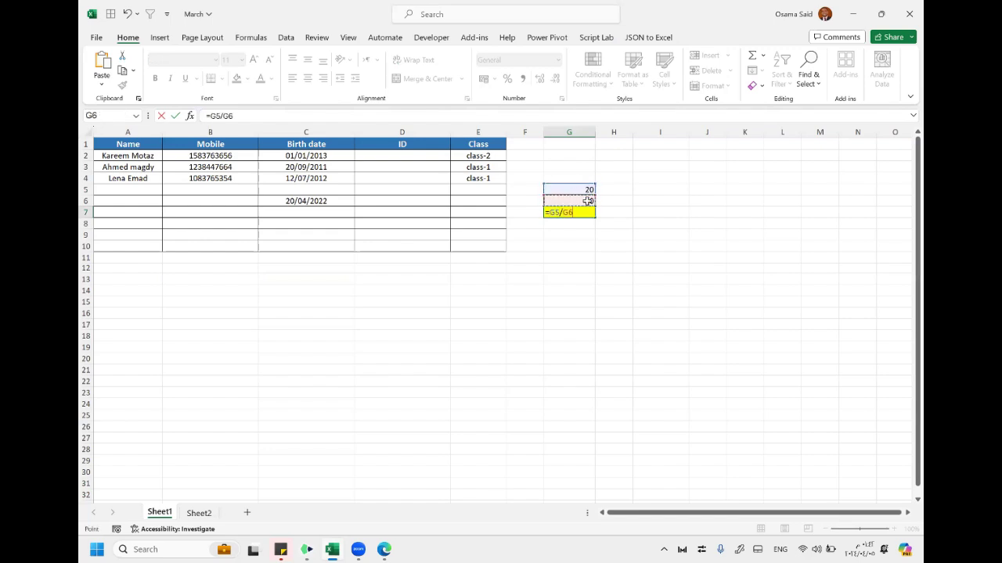
key(Return)
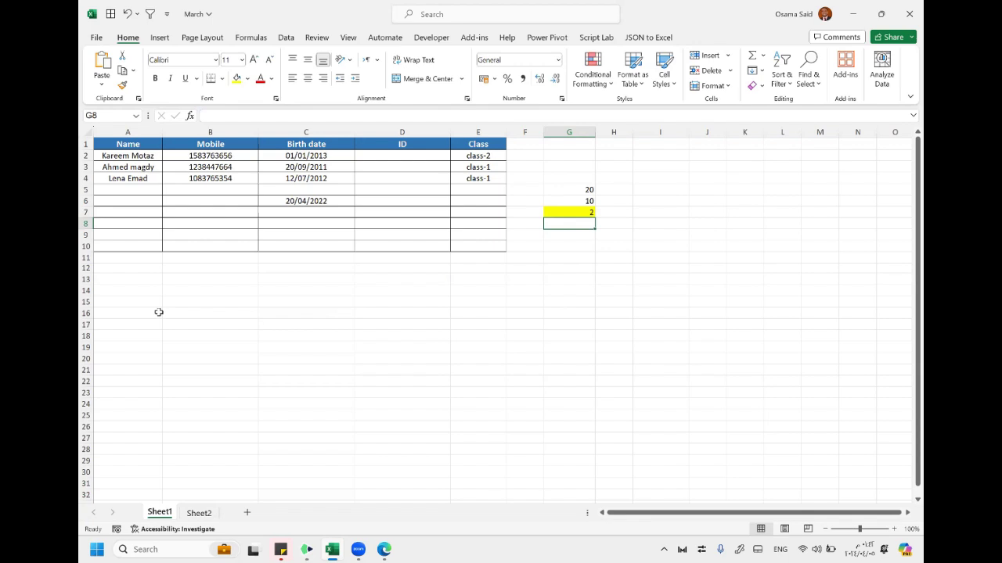
Step: Type a fourth student's full name into Name cell A5
click(118, 190)
text(Ma)
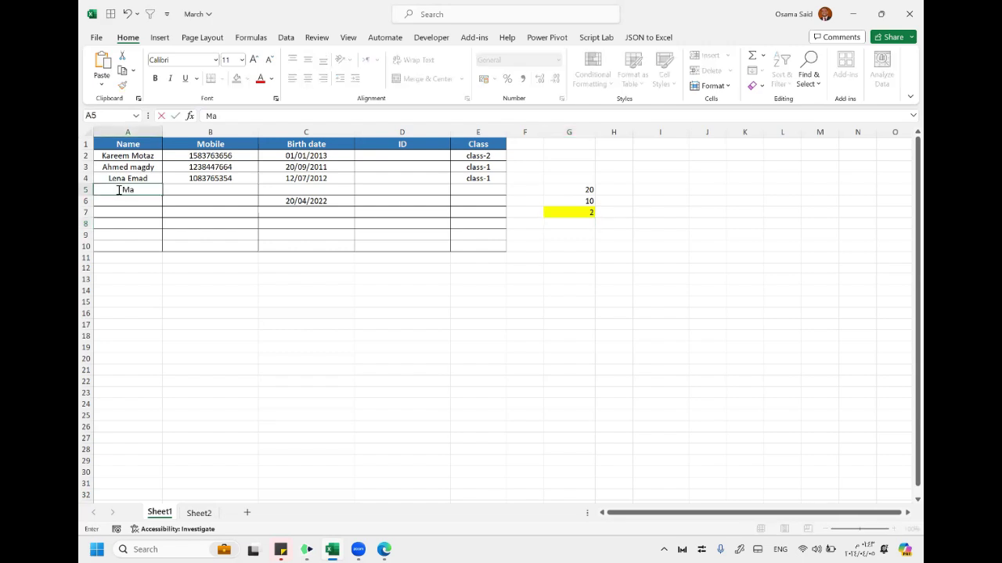
text(riam Ahmed)
click(117, 266)
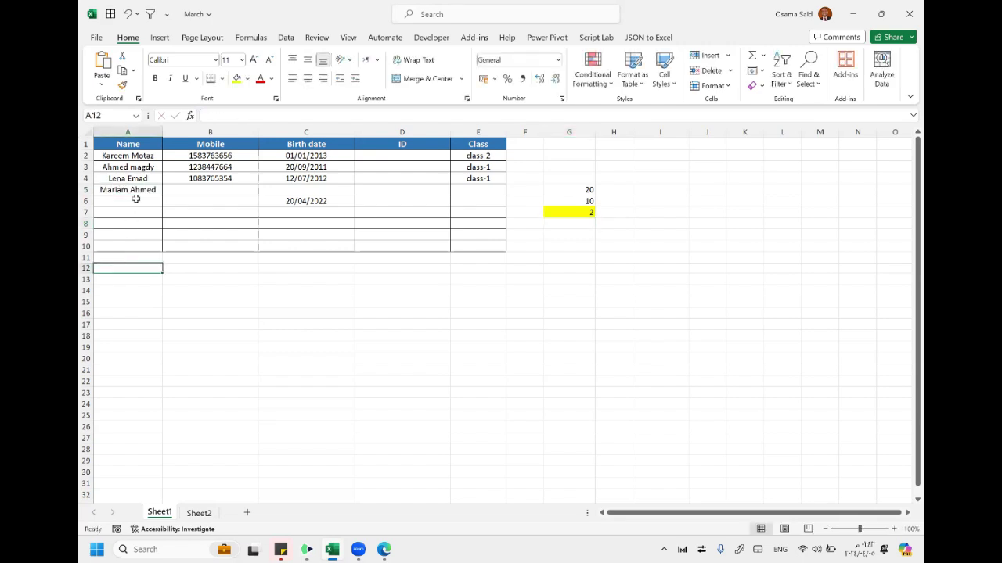